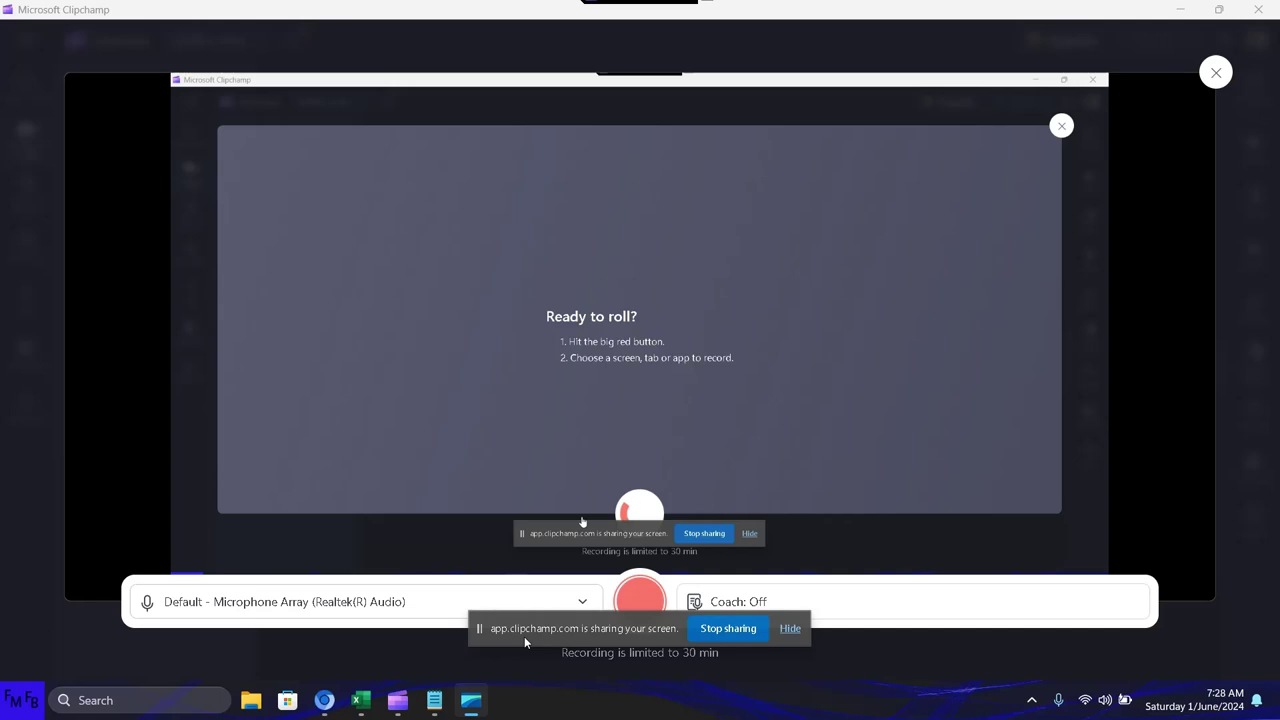
In Notepad, type the English intro about creating autogrowing validation lists without tables in Office 365.
left_click(434, 705)
type("In ")
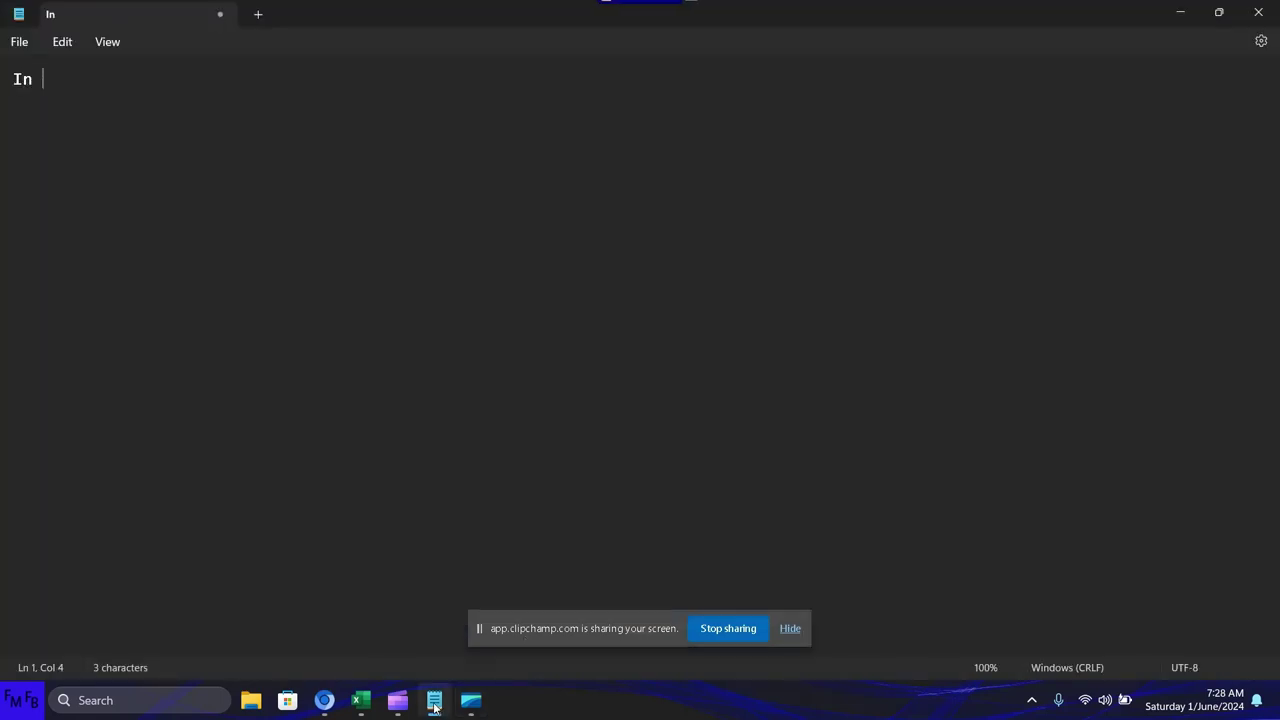
type("this video")
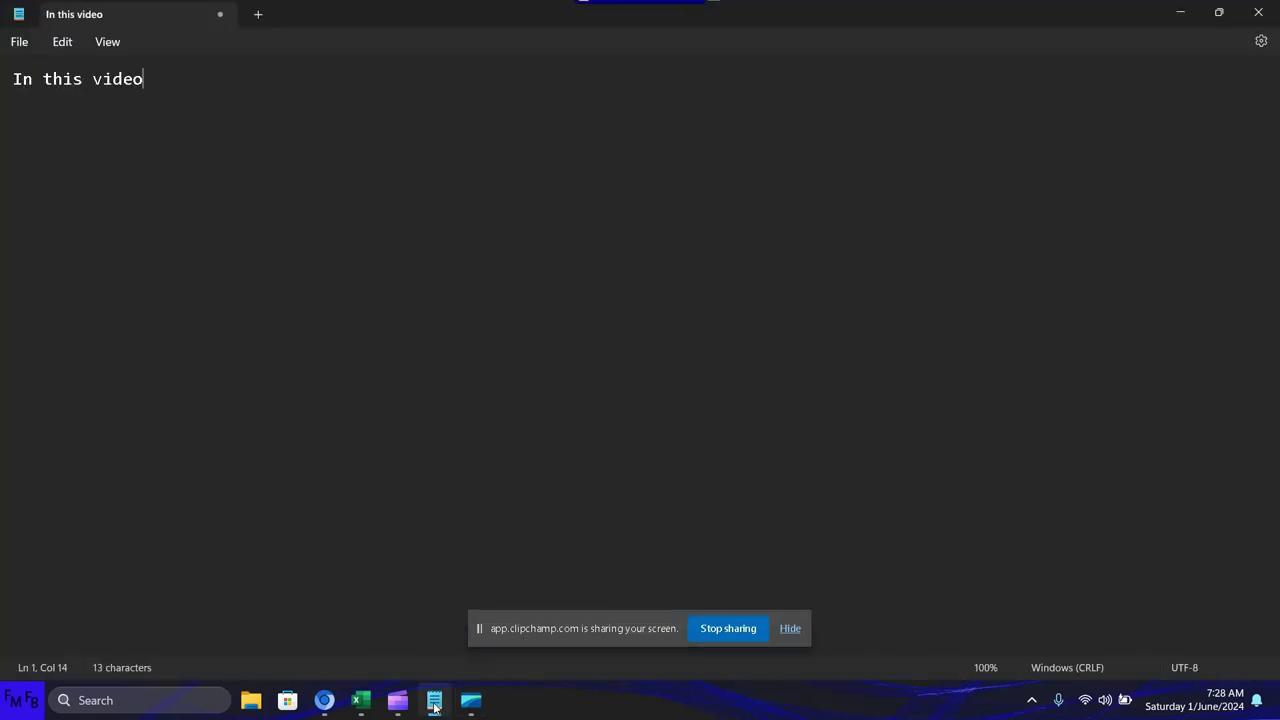
type(", I will ")
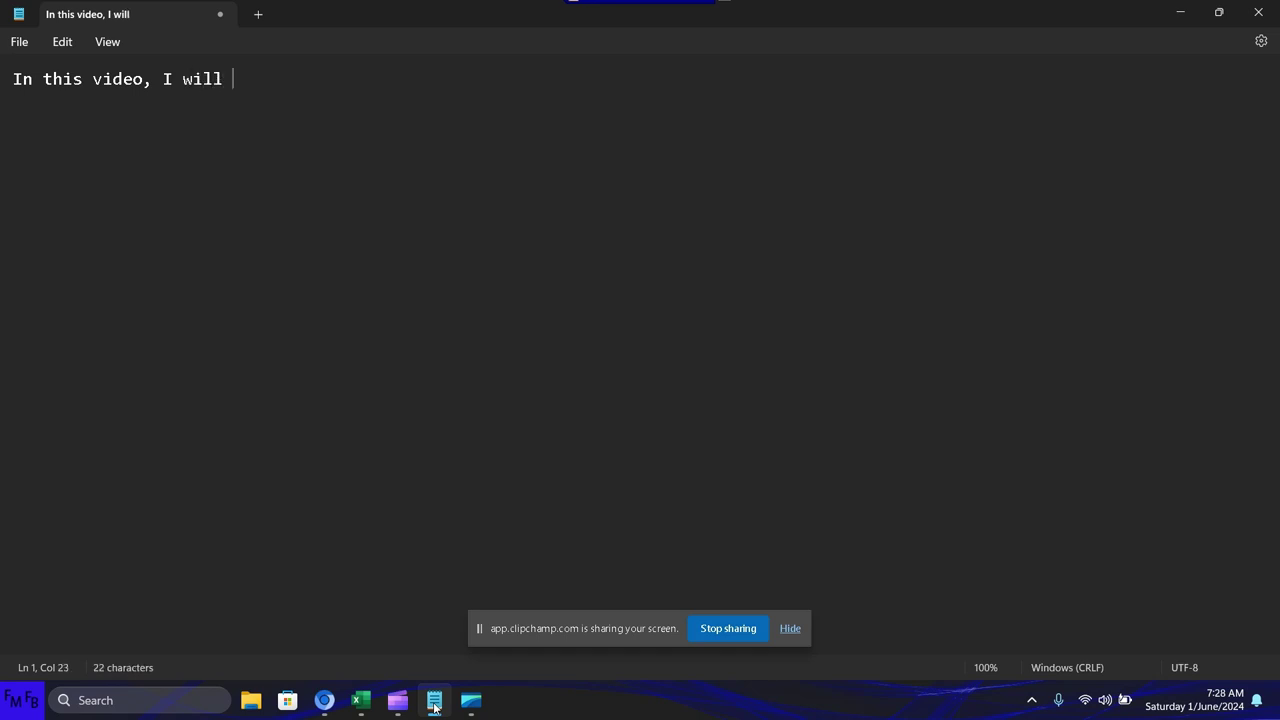
type("show you h")
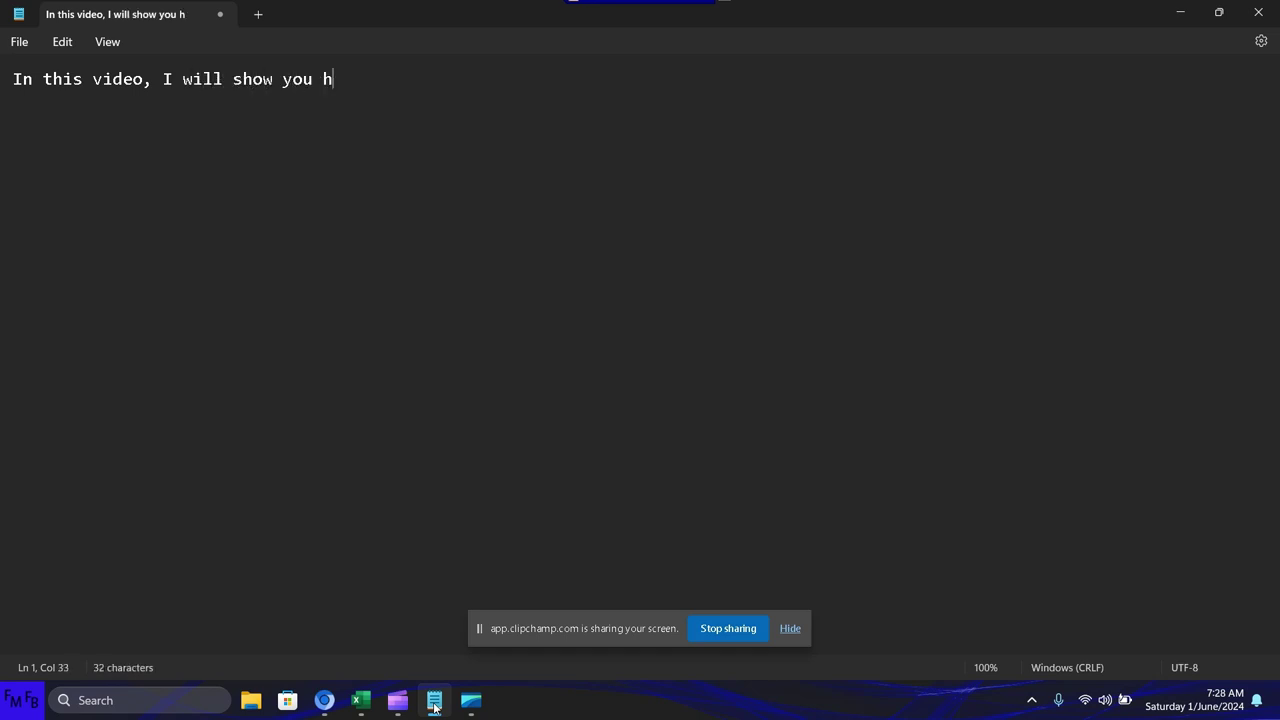
type("ow to creat")
type("e autog")
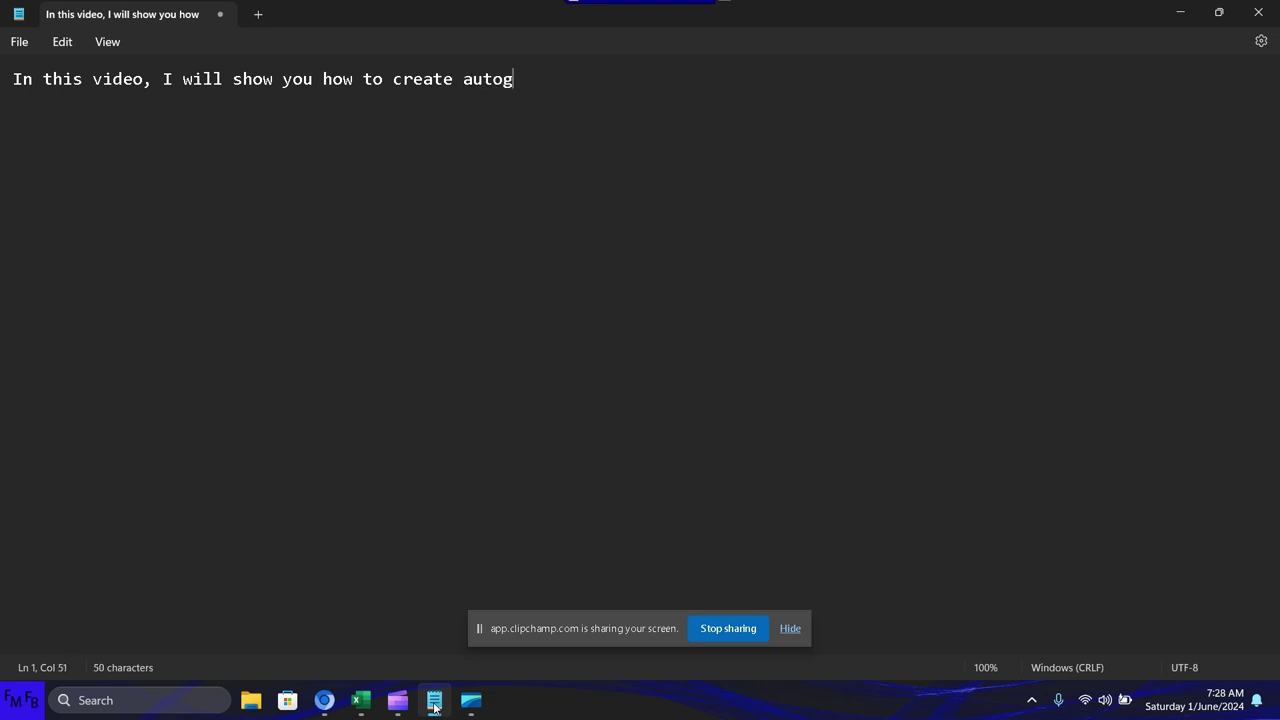
type("rowing l")
type("is")
key("BackSpace")
key("BackSpace")
key("BackSpace")
type("validat")
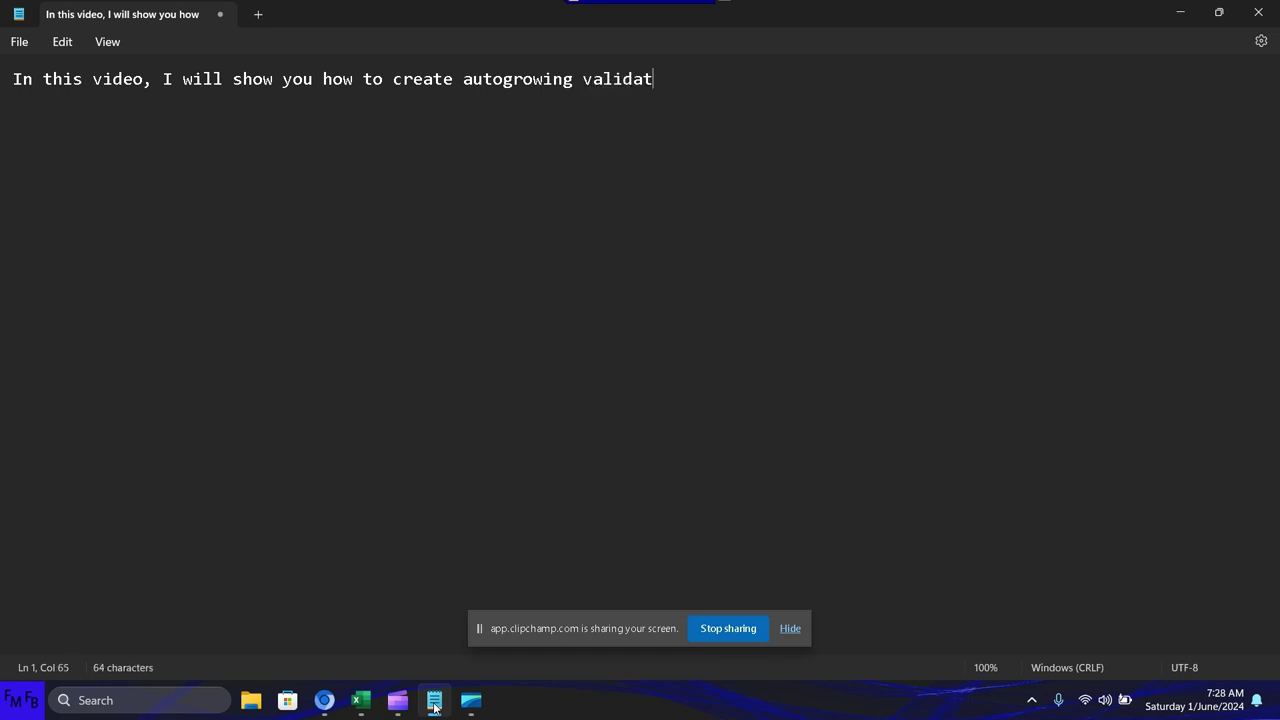
type("ion lists ")
type("withou")
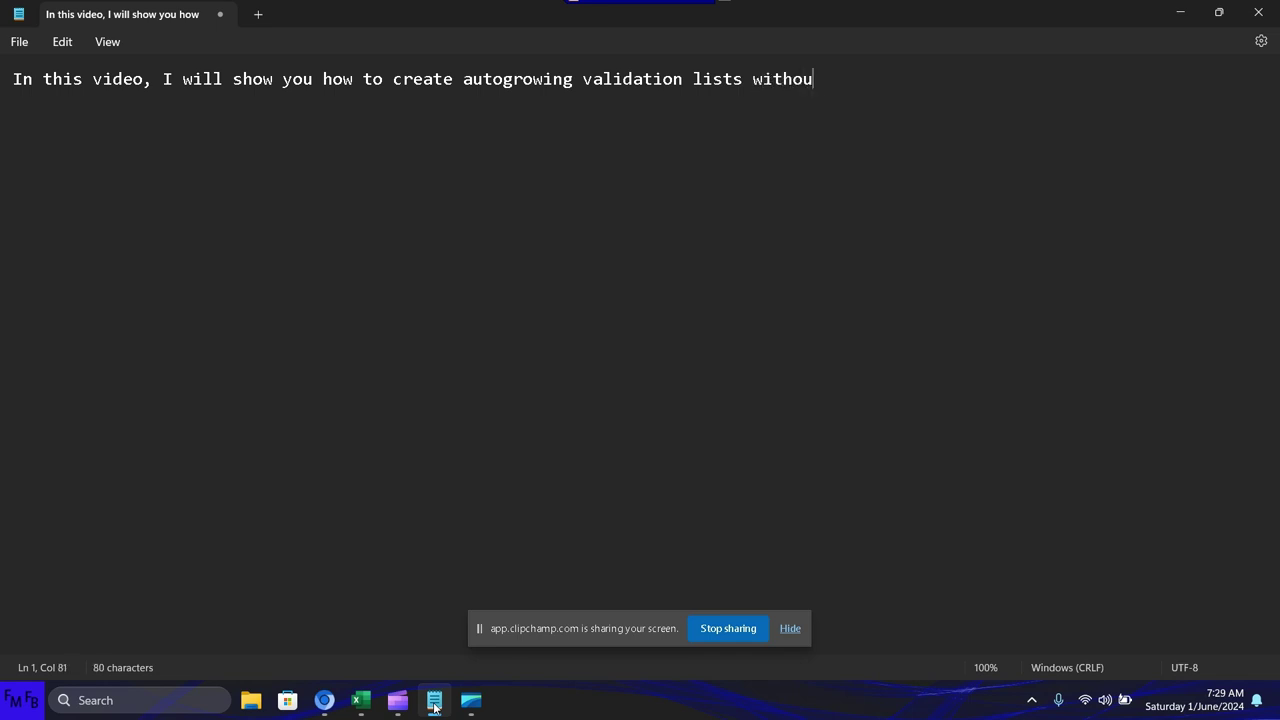
type("t using ta")
type("bles in o")
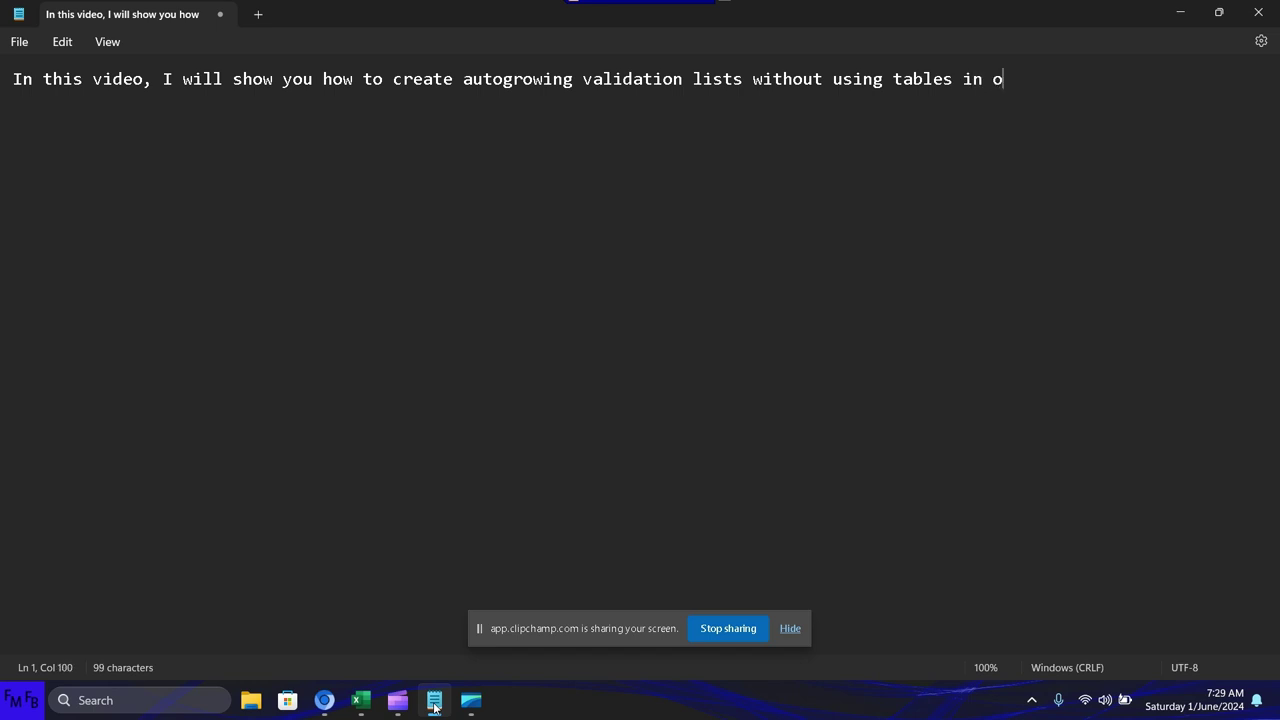
type("ffice ")
type("365")
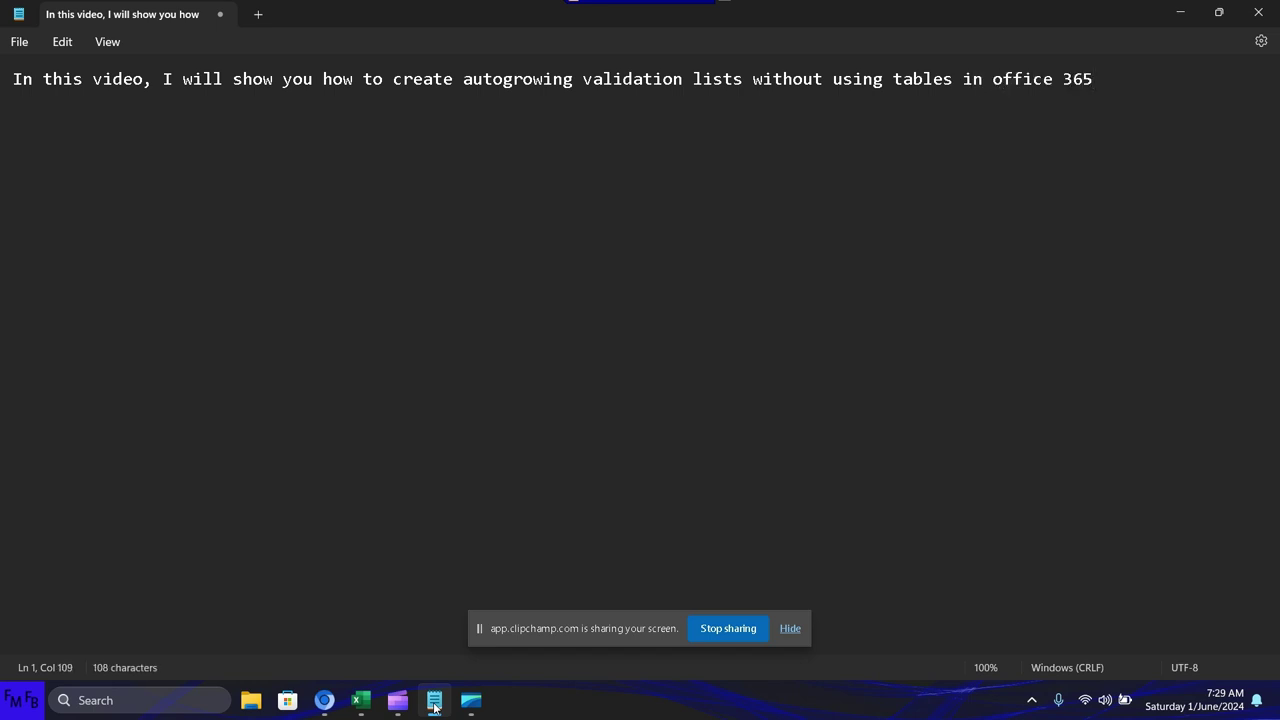
type("./")
type("En este ")
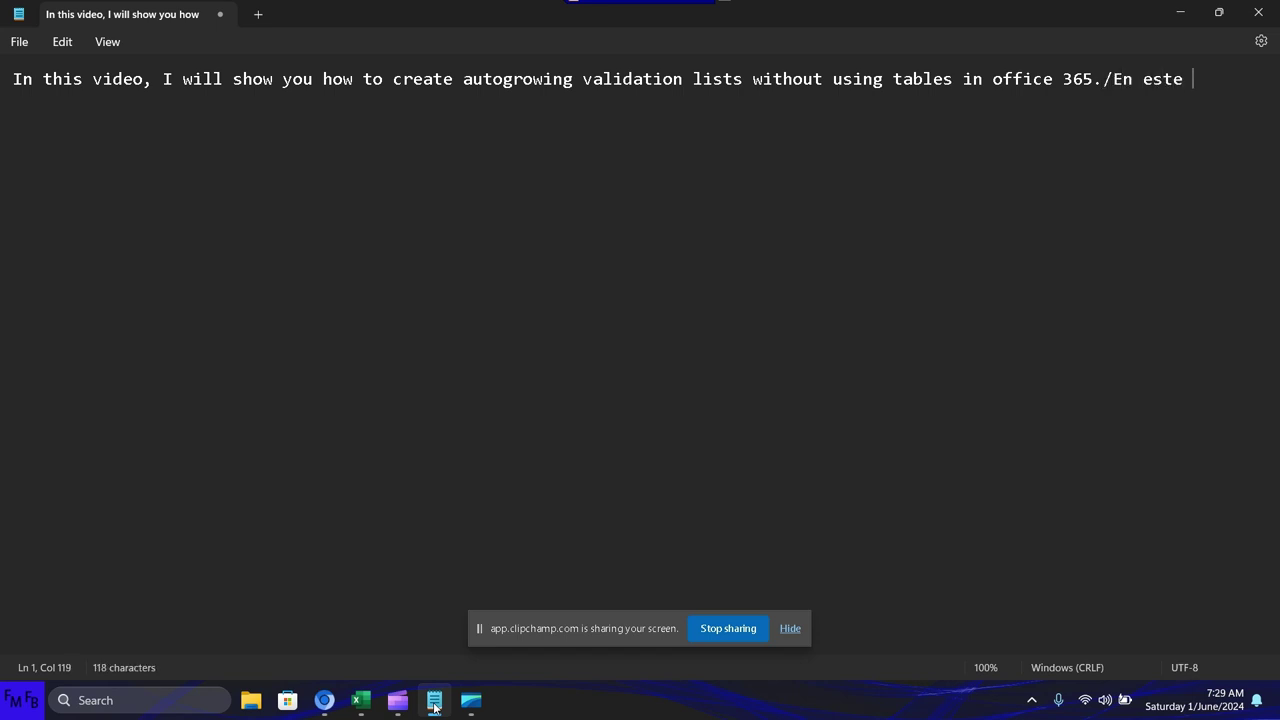
type("video, yo ")
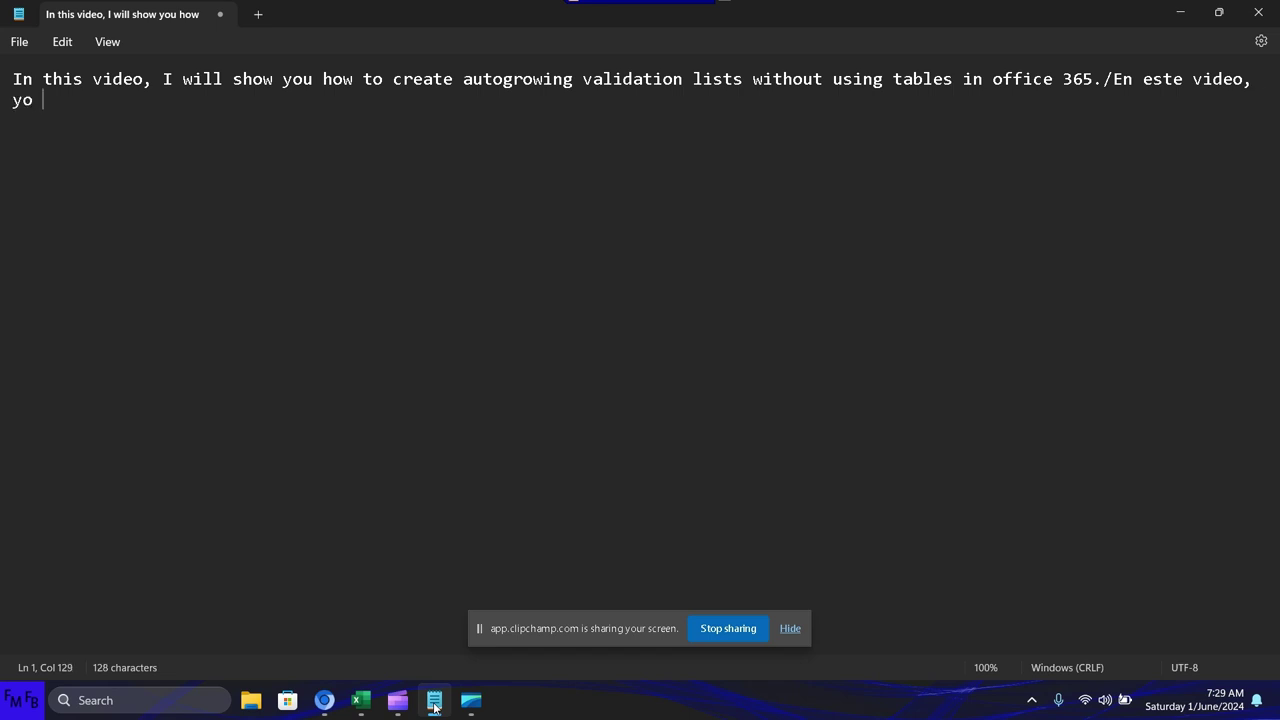
type("les mostrar")
type("é c")
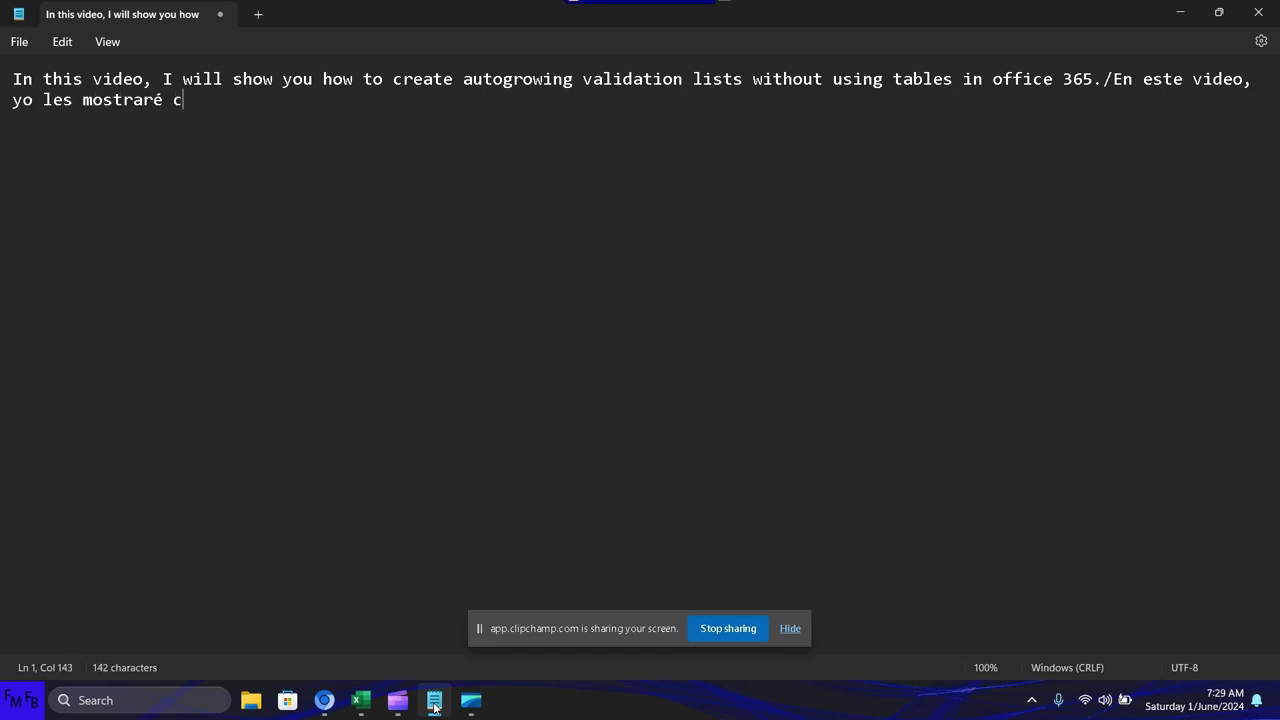
type("omo crear")
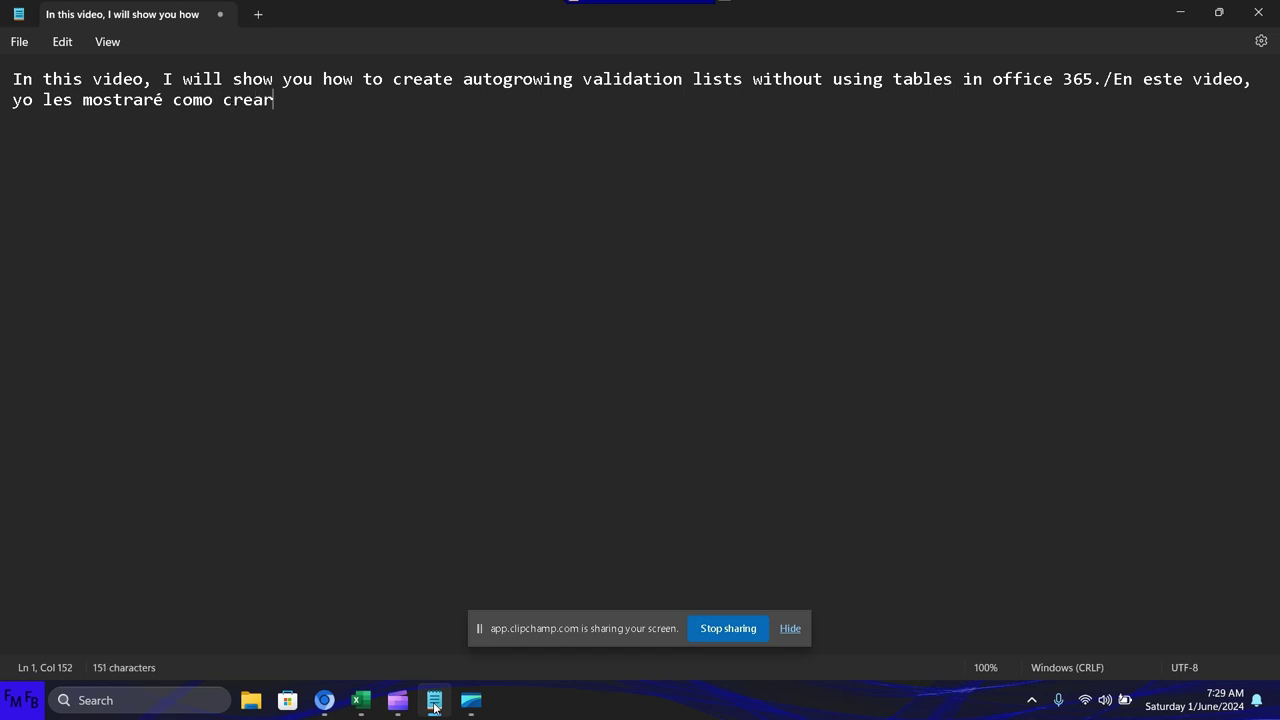
type(" lis")
type("tas de ")
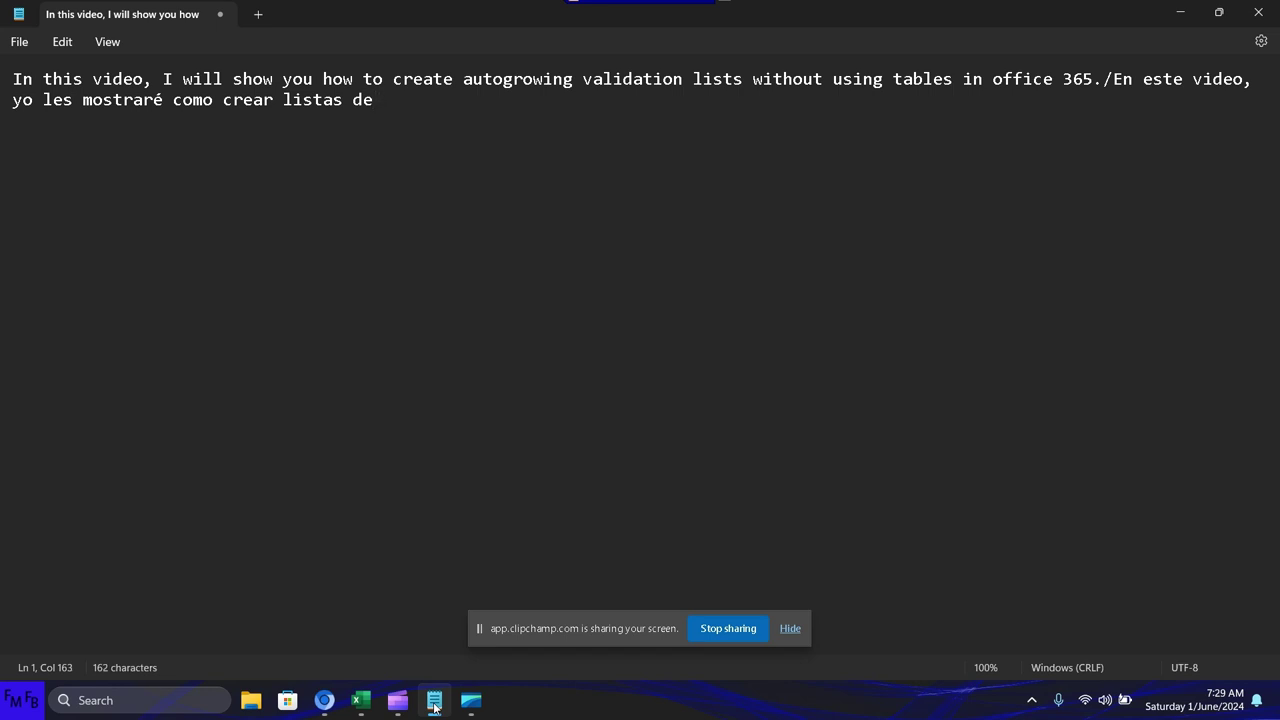
type("validac")
type("io")
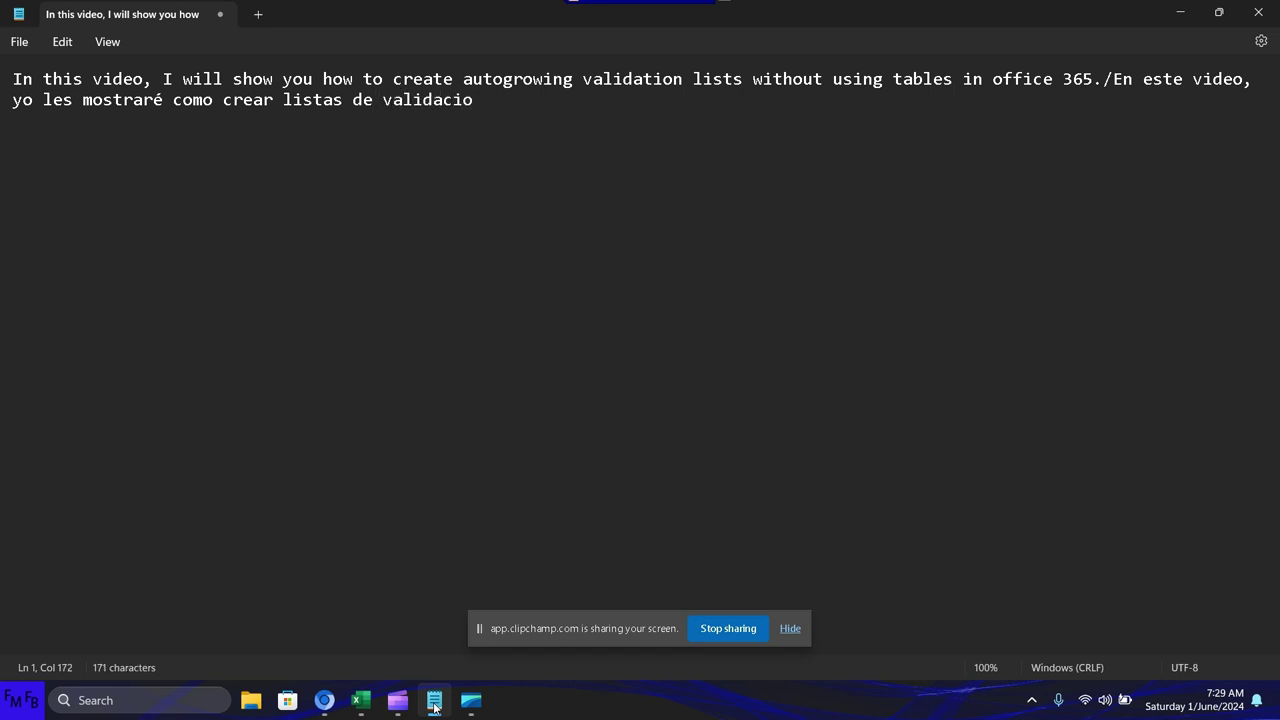
type("á")
Finish the Spanish intro ending 'validación expandibles en office 365.' and switch to Excel's Book1.
key("BackSpace")
key("BackSpace")
type("ón ")
type("expandi")
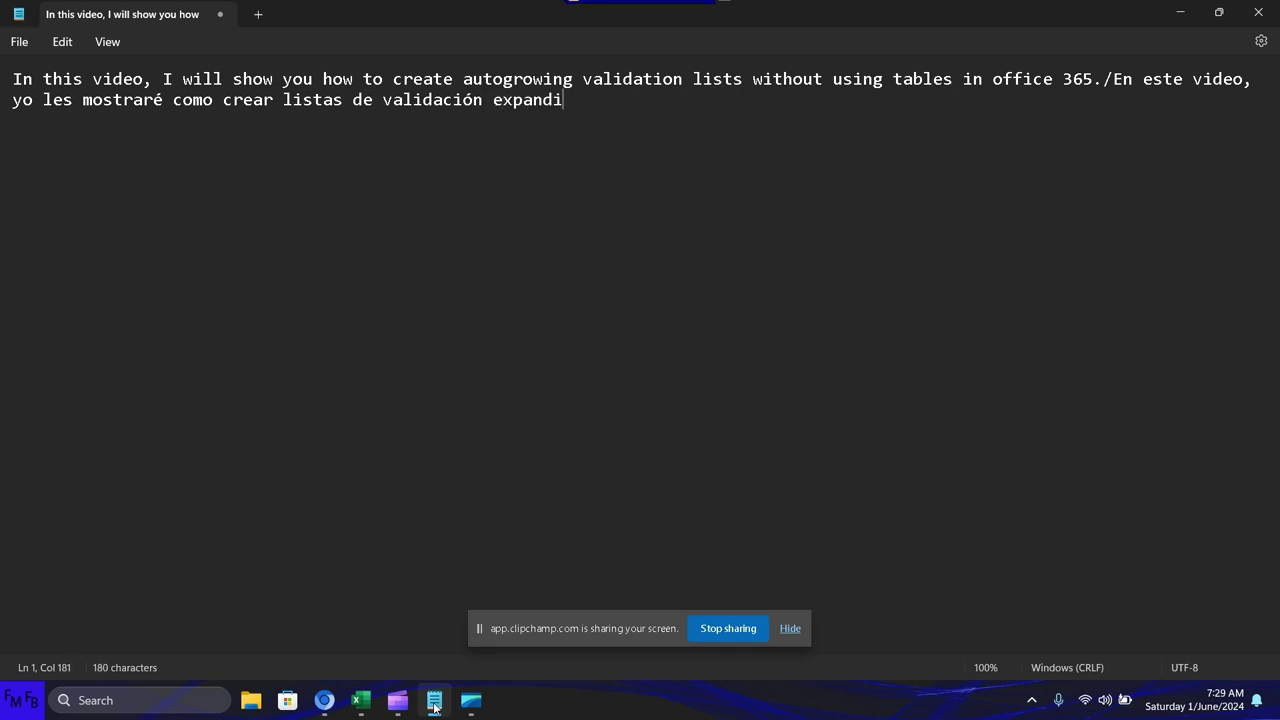
type("bles s")
key("BackSpace")
type("en of")
type("fice 36")
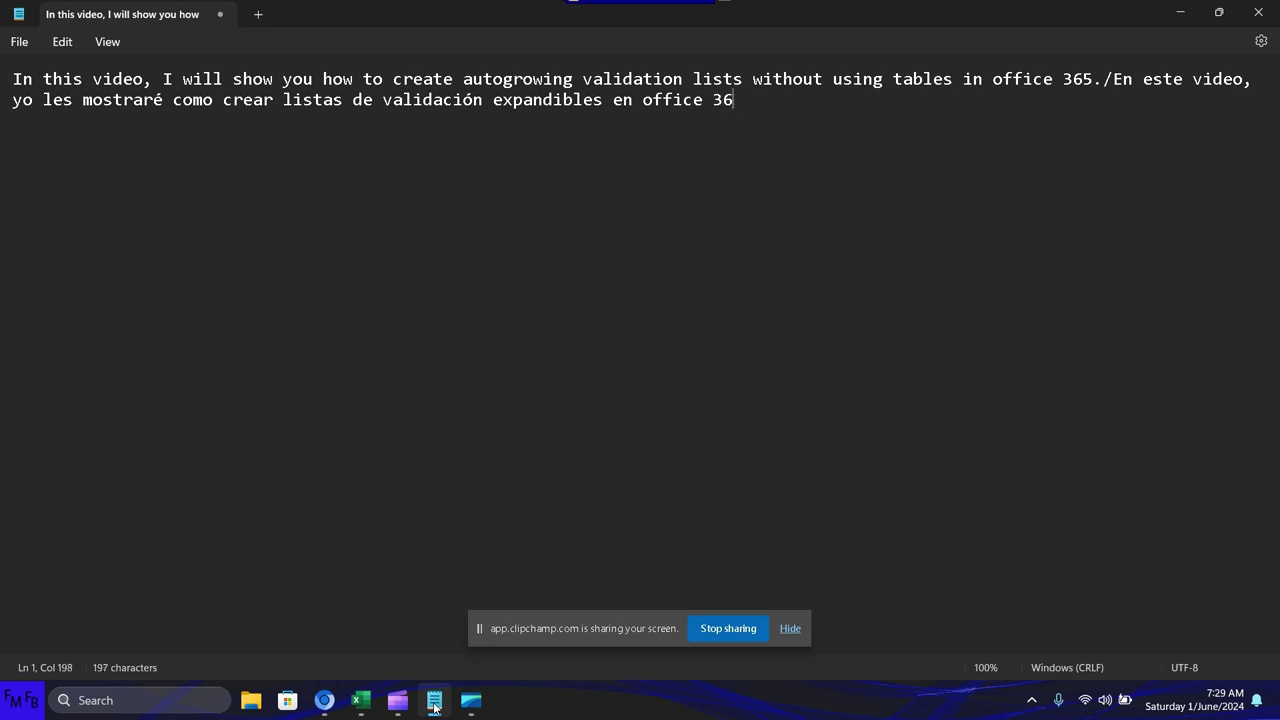
type("5.")
key("alt+Tab")
key("alt+Tab")
key("alt+Tab")
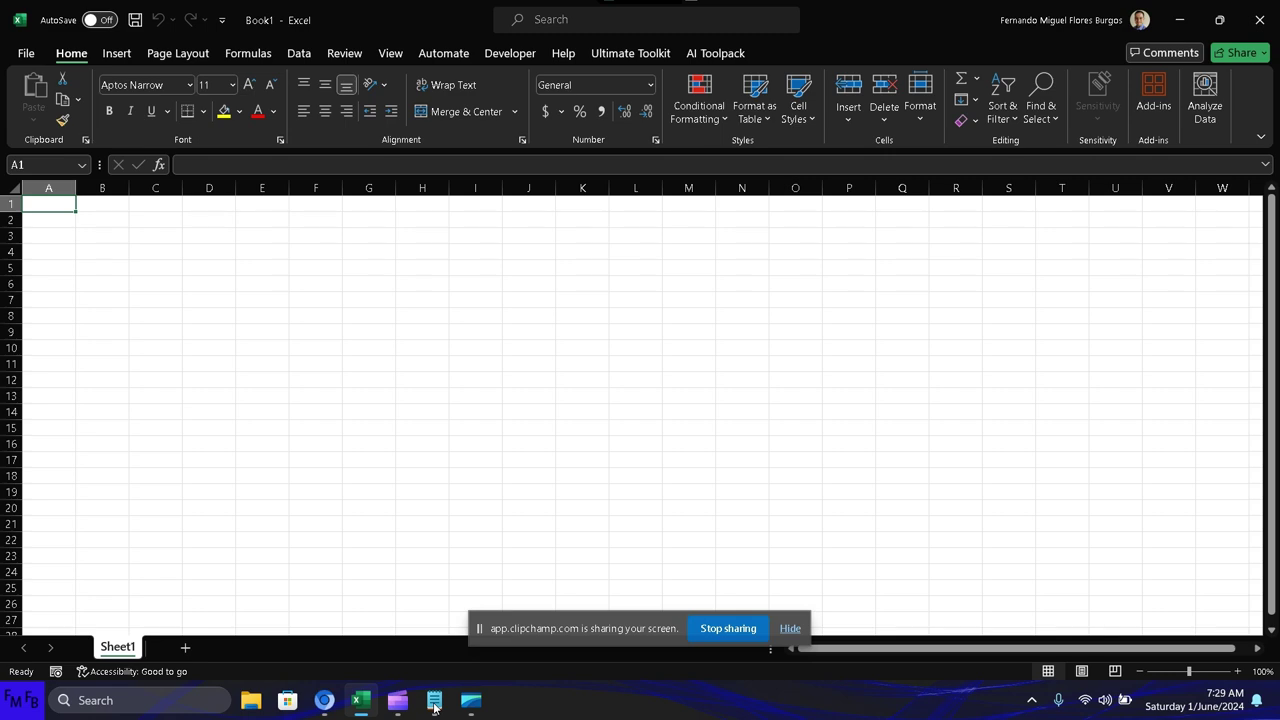
Enter the heading Items in A1 with laptop, printer and scanner in A2:A4.
type("Ite")
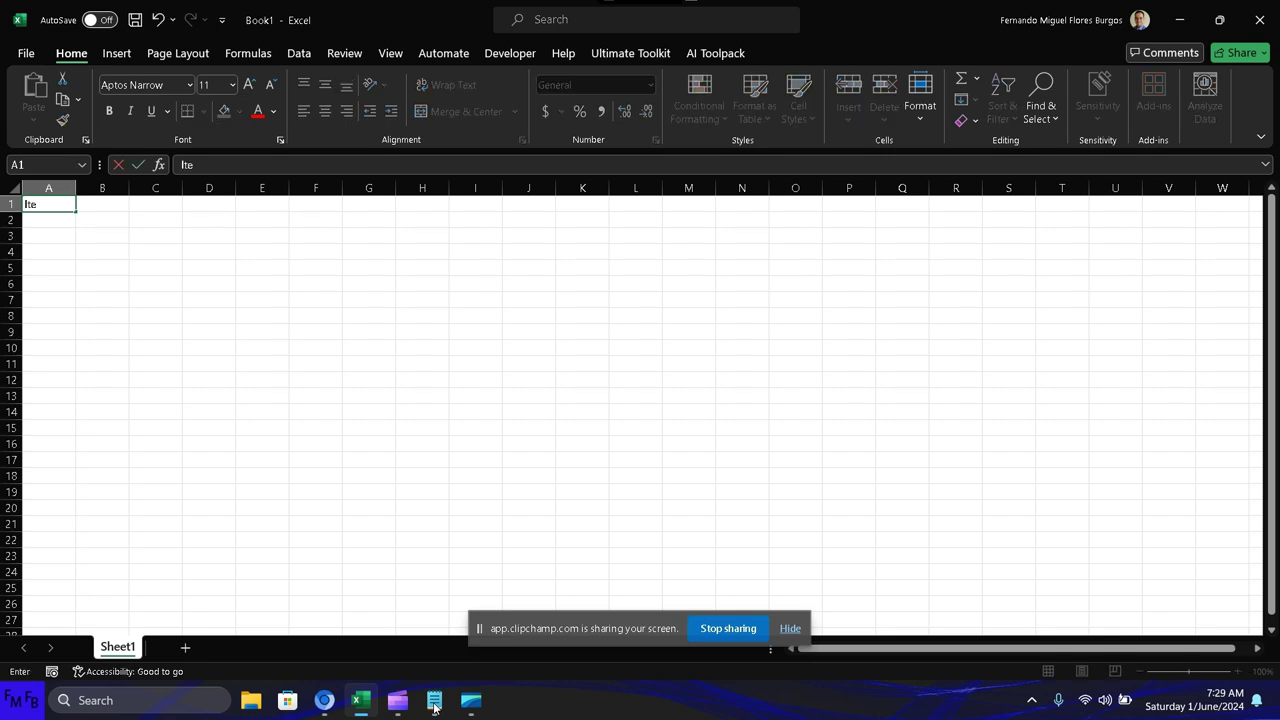
type("ms")
key("Return")
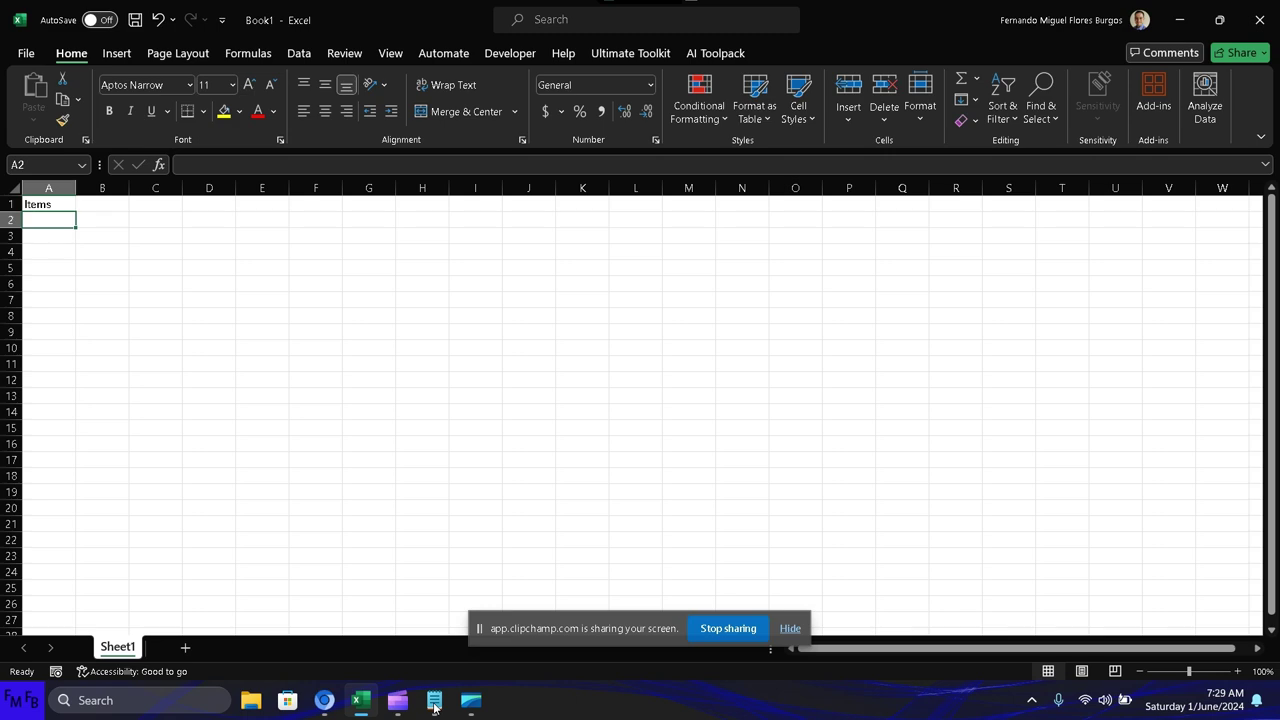
type("laptop")
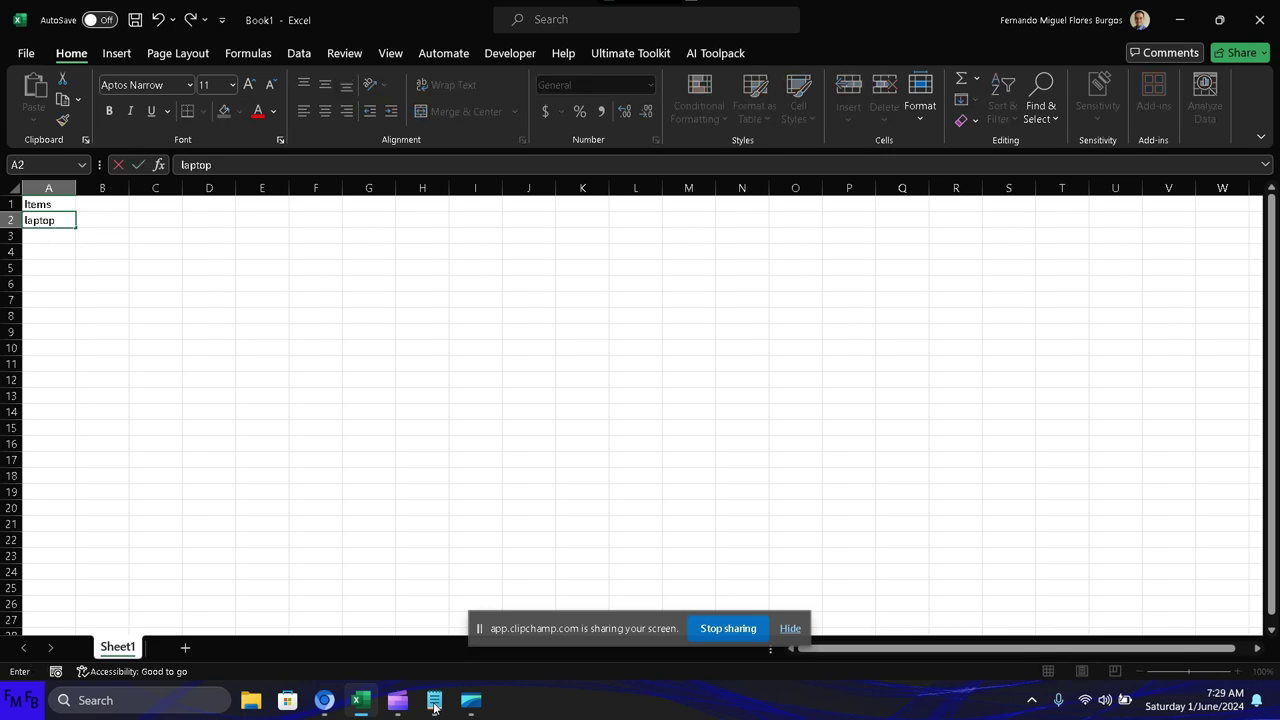
key("Return")
type("prin")
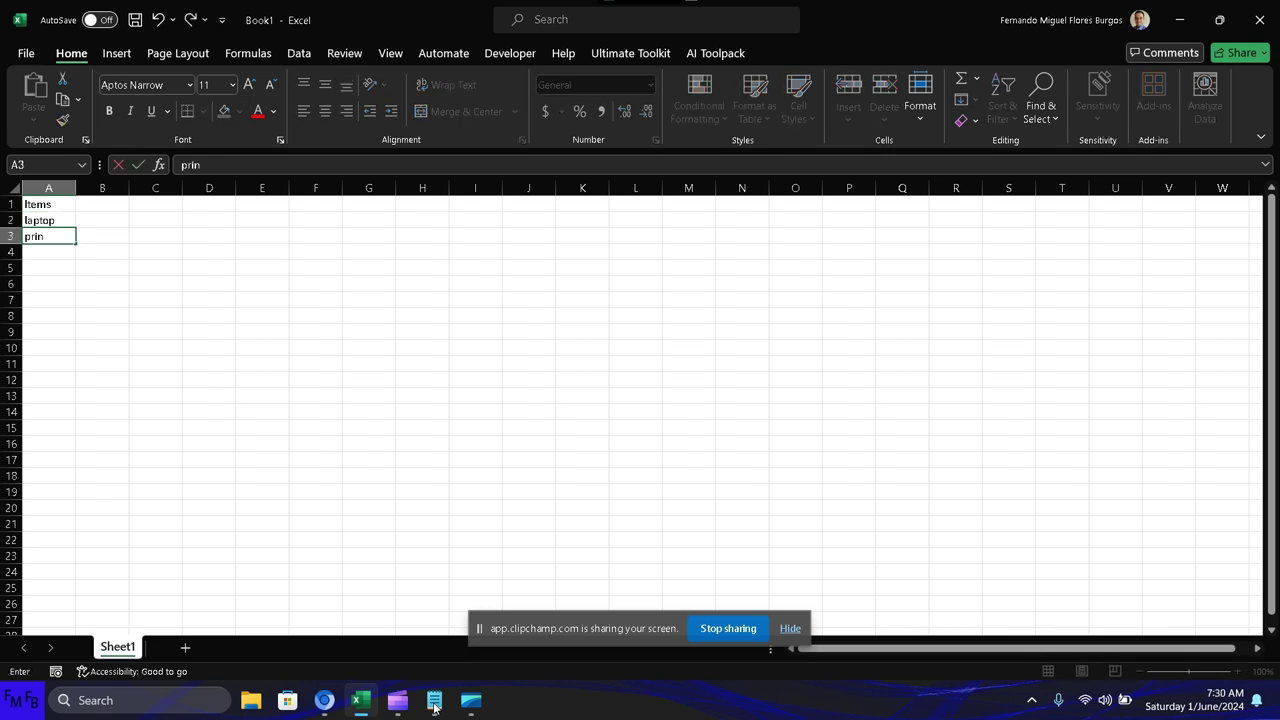
type("ter")
key("Return")
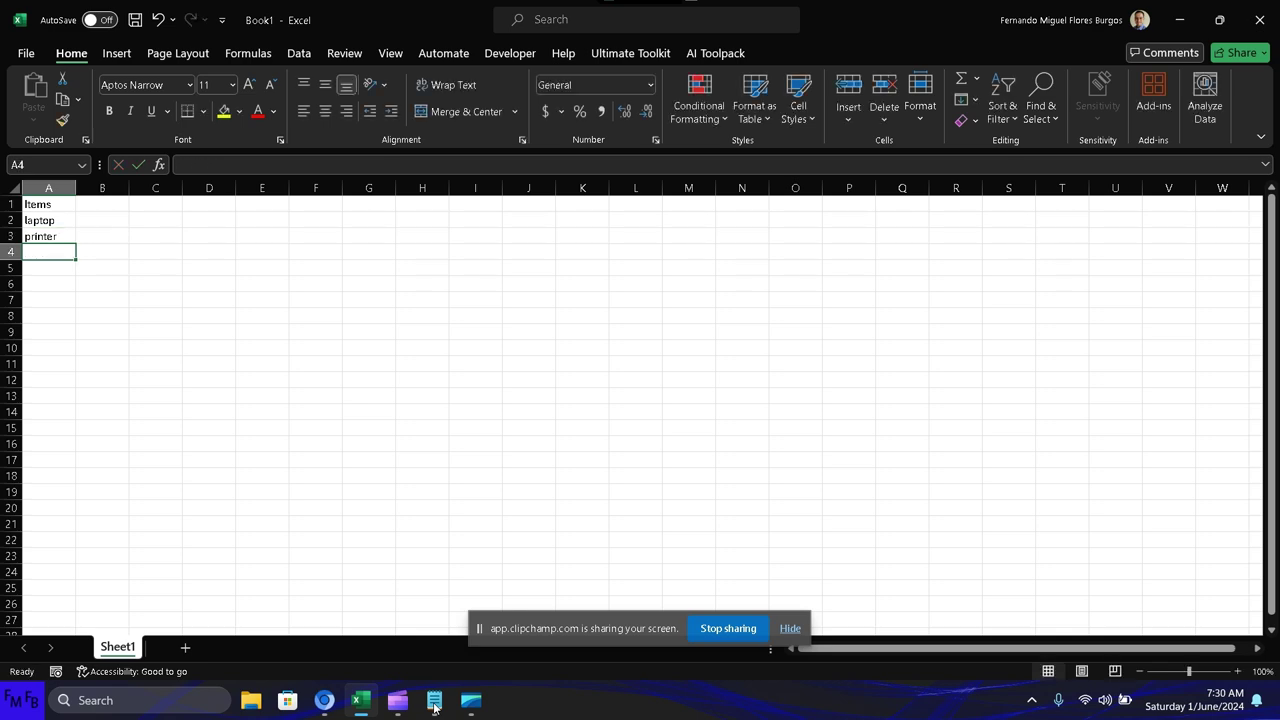
type("scanner")
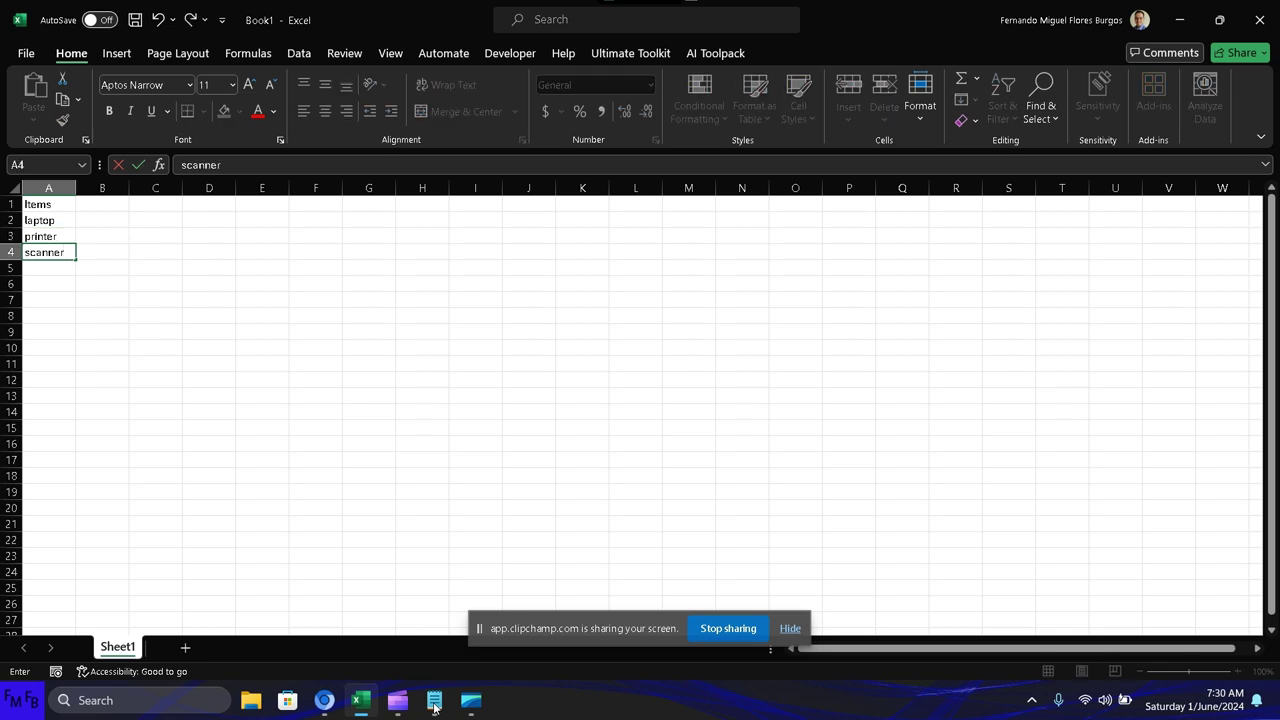
key("Up")
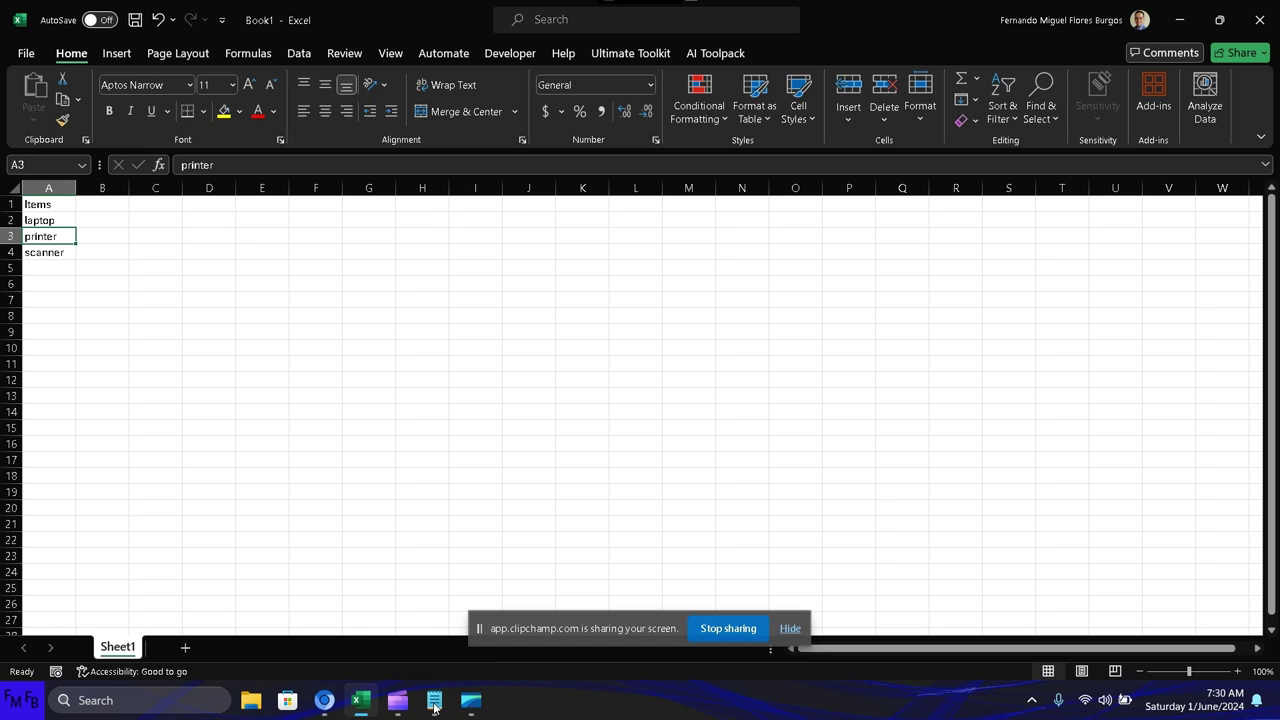
key("Up")
key("Up")
key("Right")
key("Right")
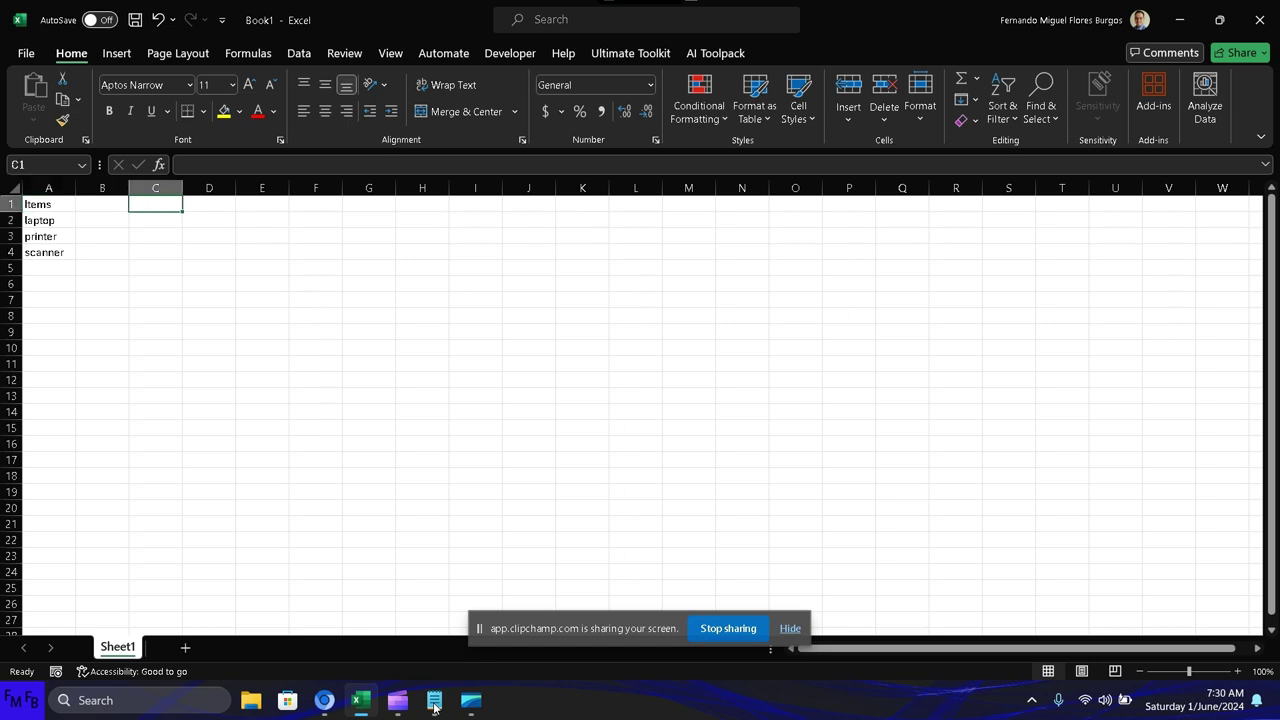
Enter =FILTER(A2:A1048576,A2:A1048576<>"","") in C1 to spill column A's non-blank items.
type("=")
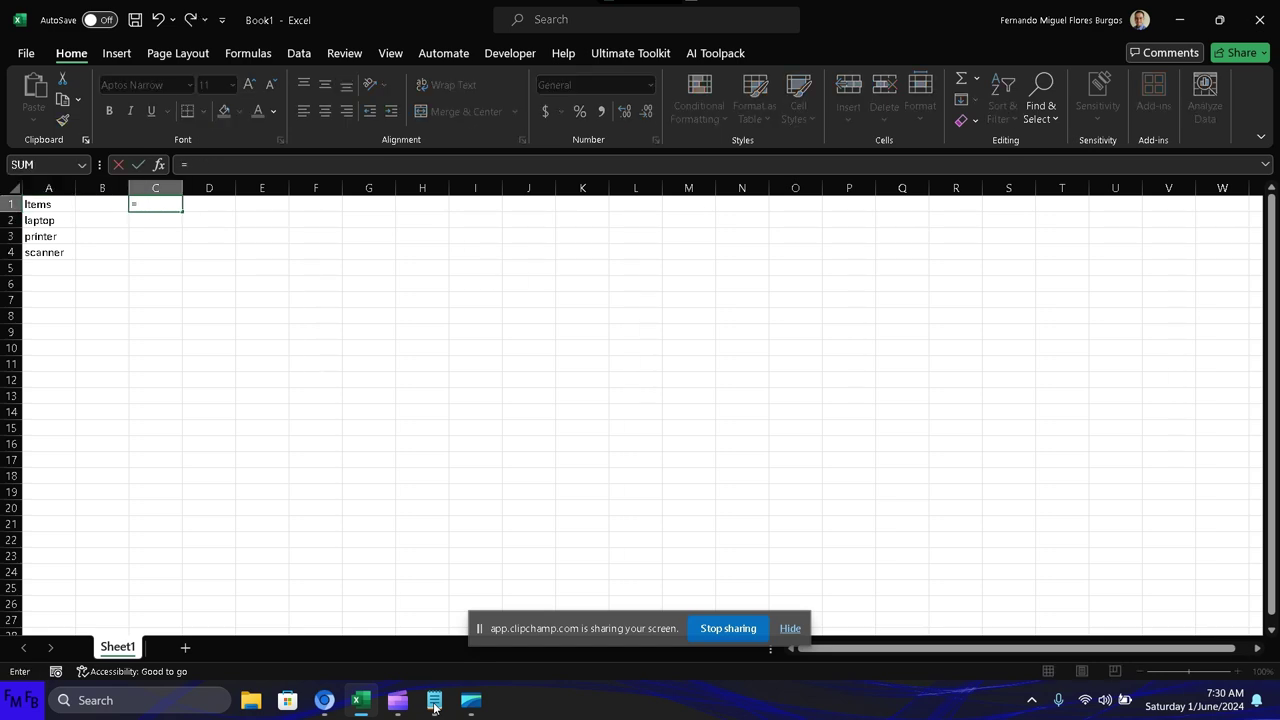
type("filter")
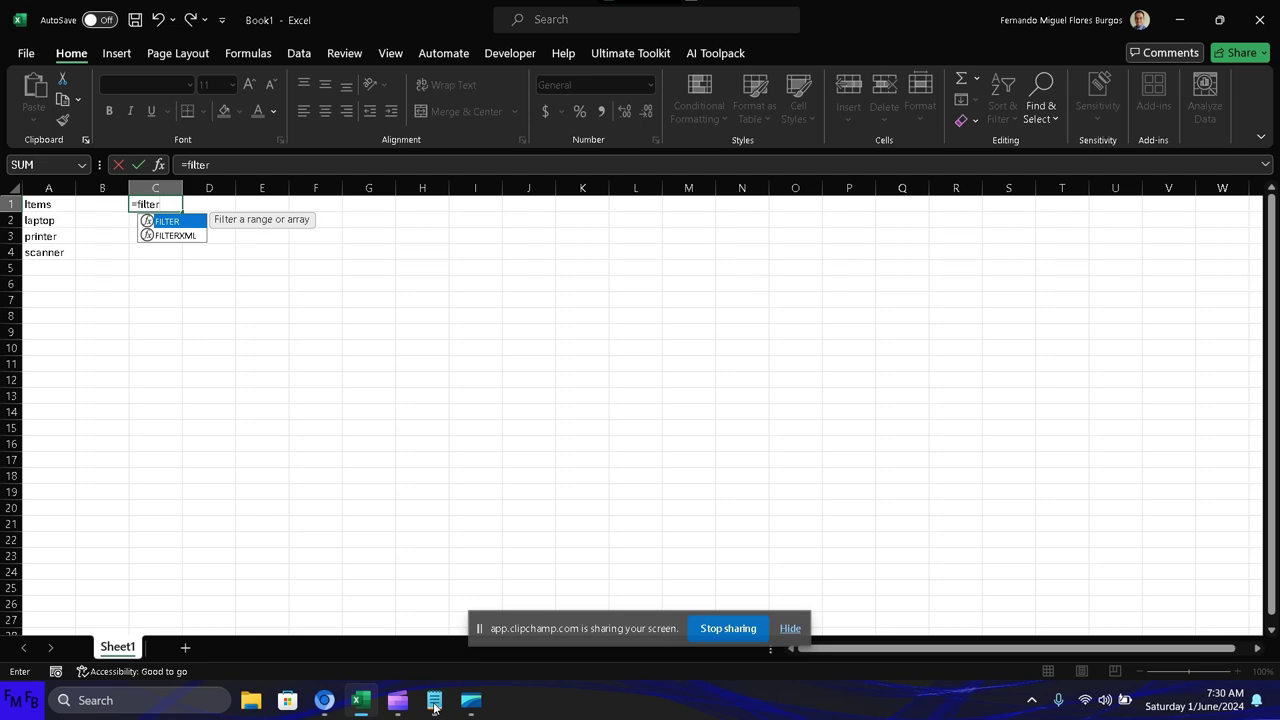
type("(")
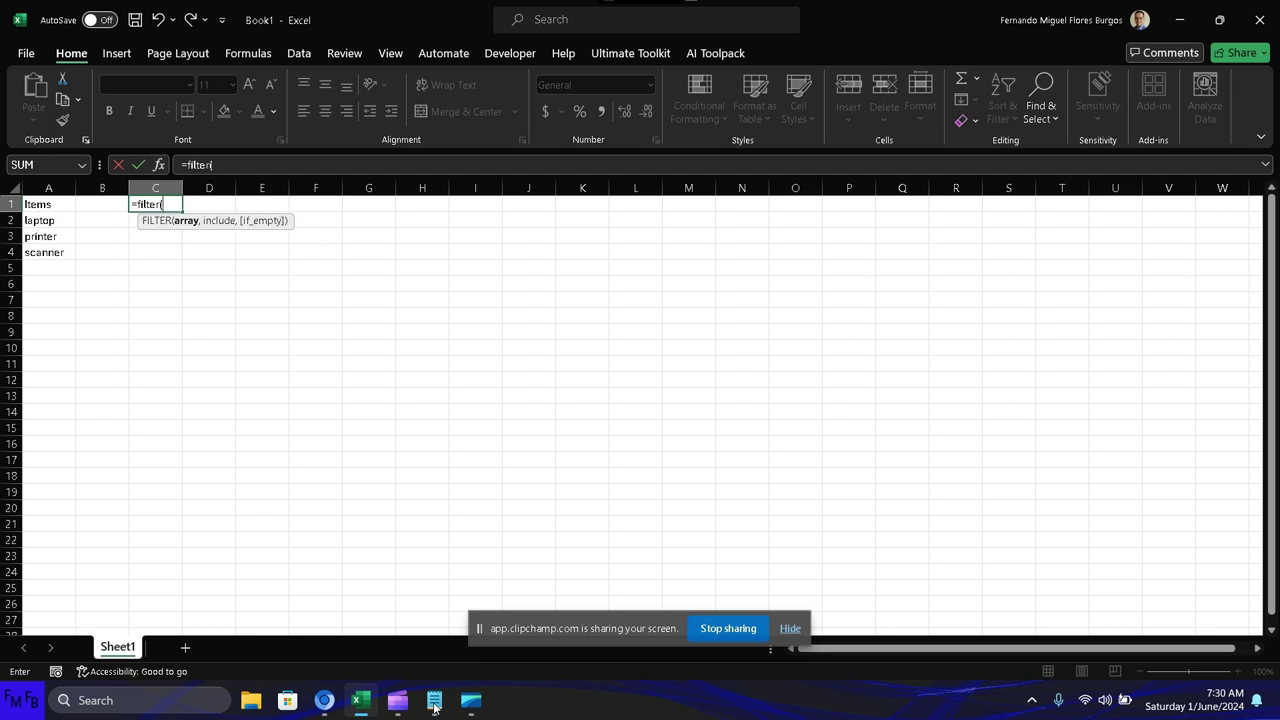
key("Left")
key("Left")
key("Down")
key("shift+Down")
key("shift+Down")
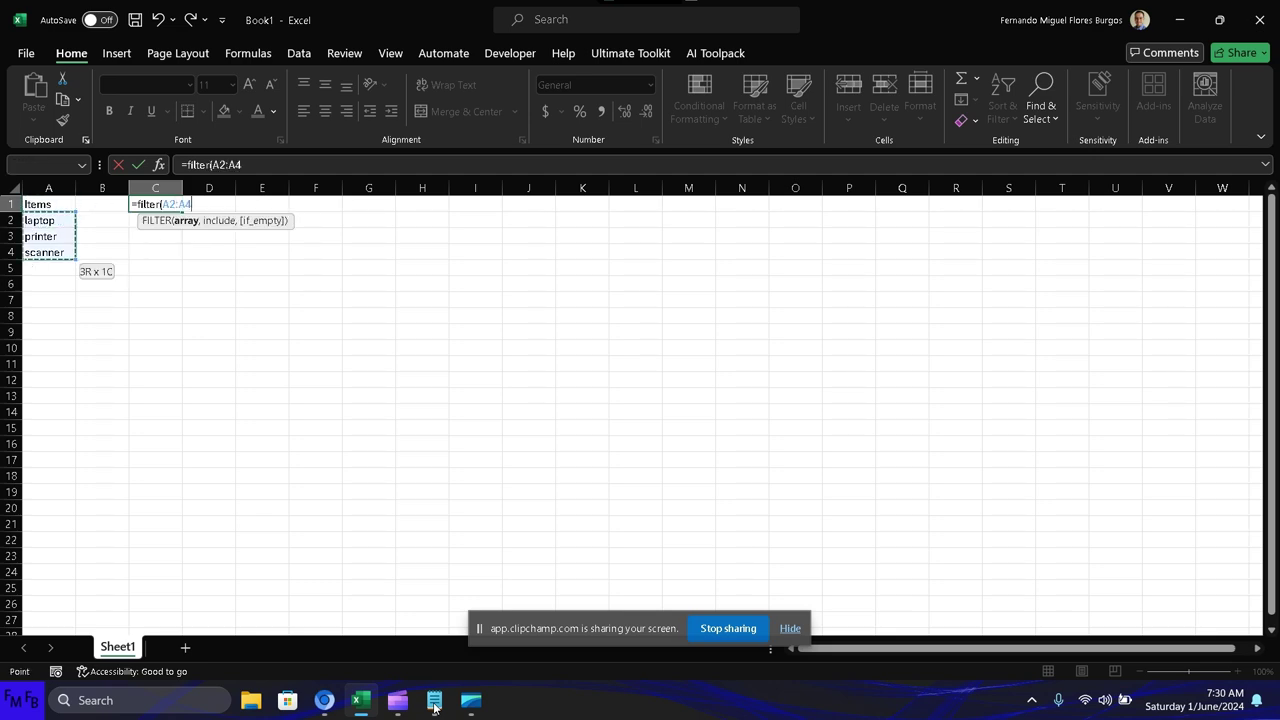
key("ctrl+shift+Down")
type("1048576,")
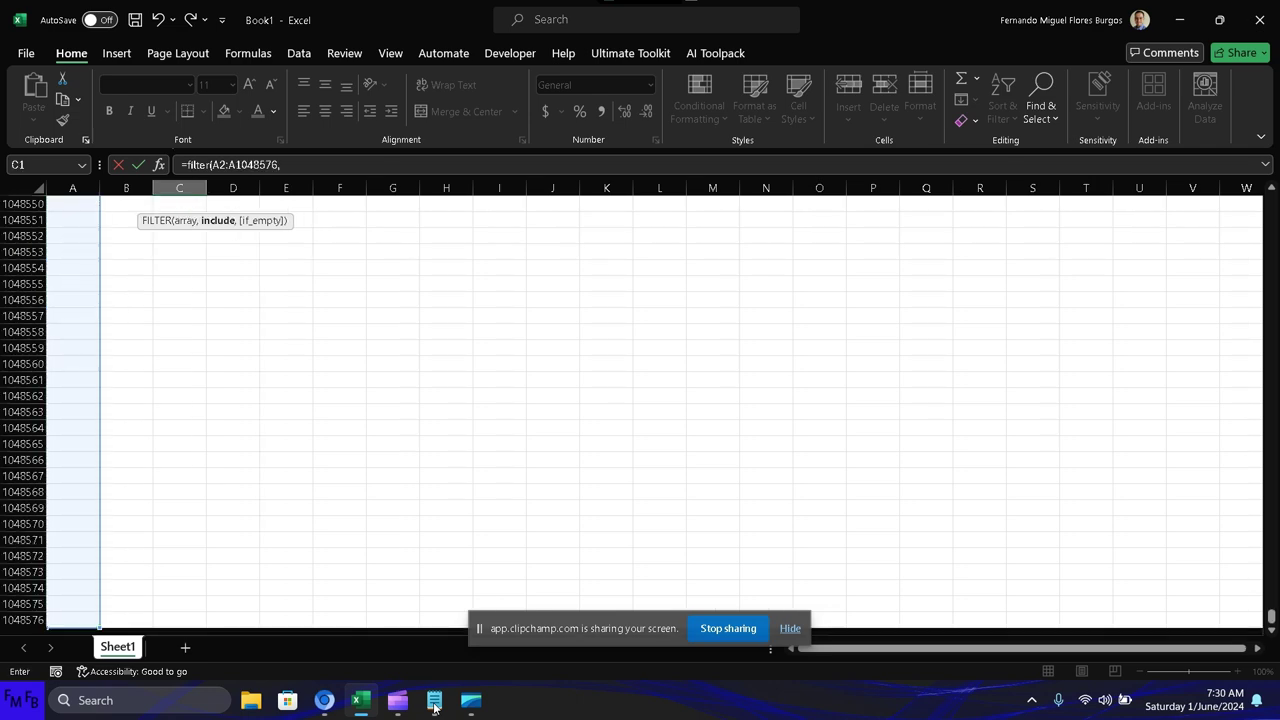
key("Left")
key("Down")
key("Left")
key("ctrl+shift+Down")
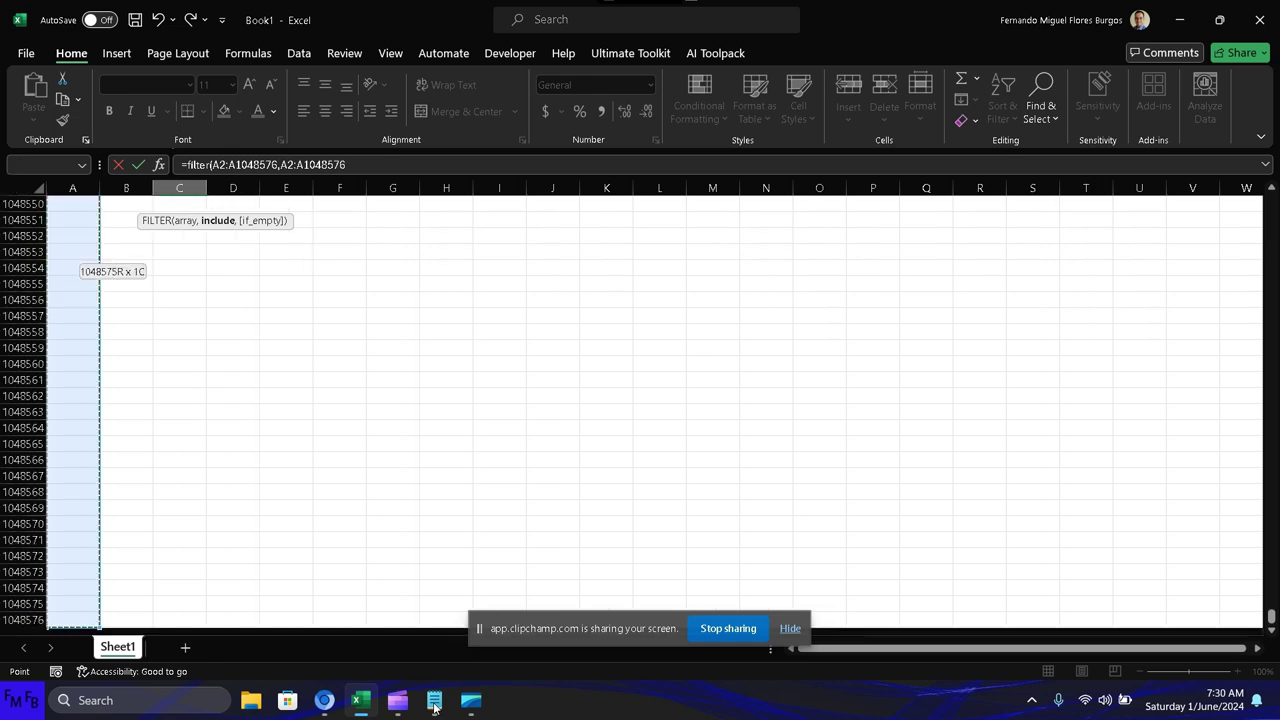
type("<>\"\"")
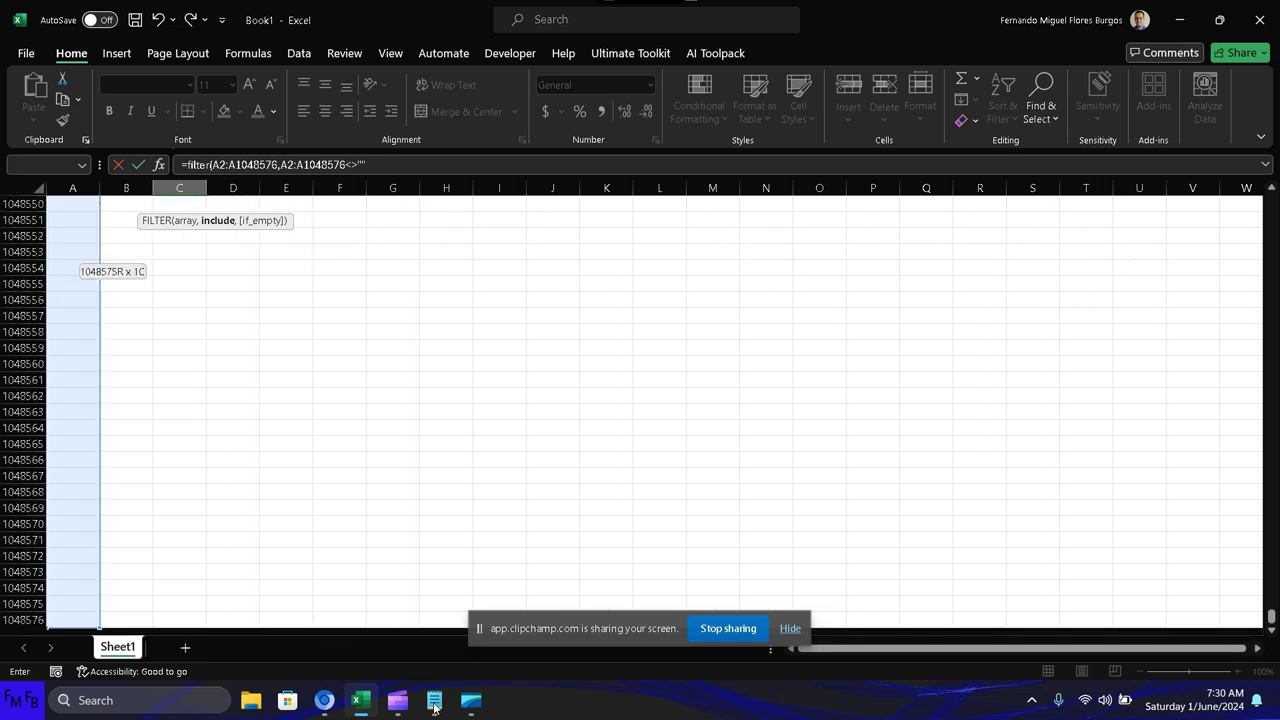
type(",")
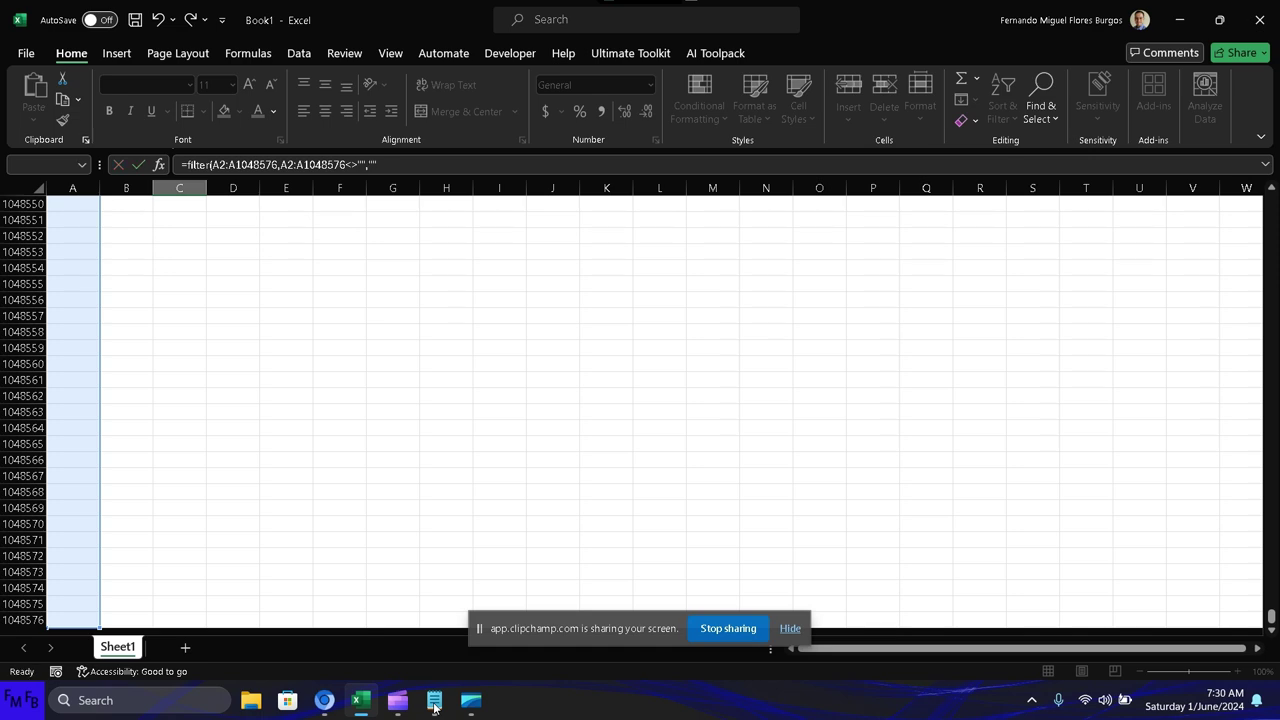
key("ctrl+Return")
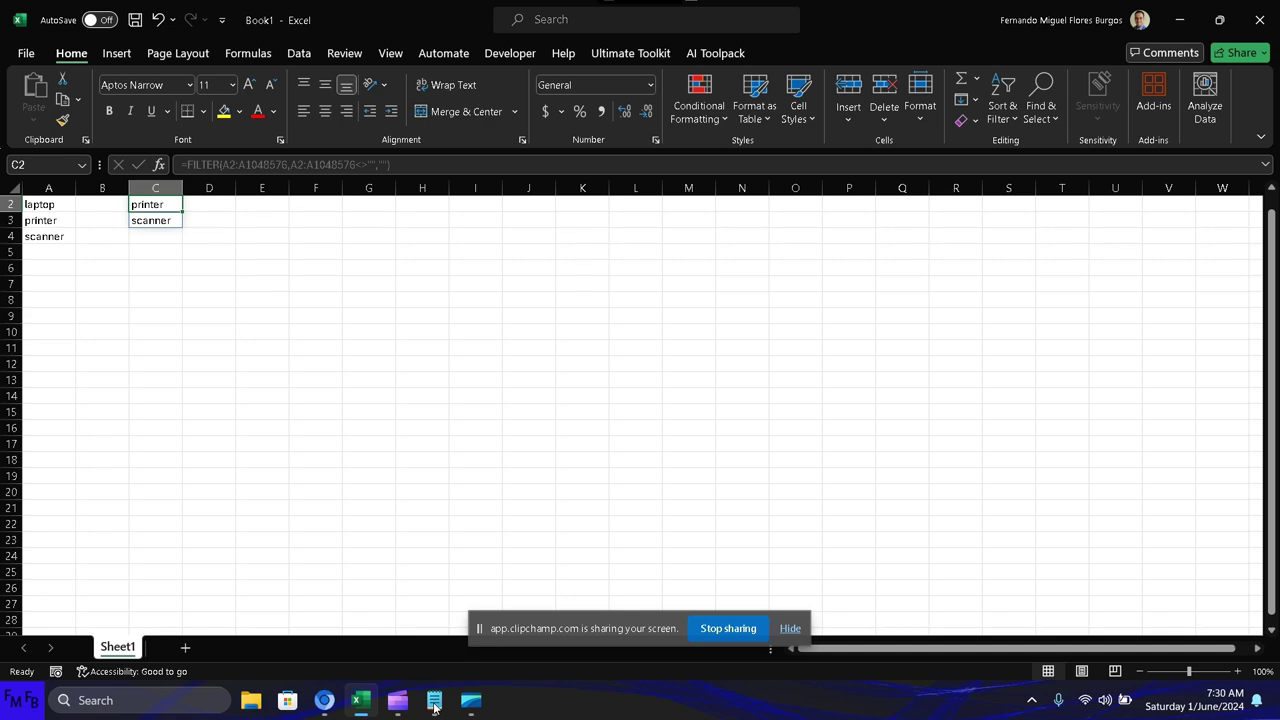
left_click(277, 207)
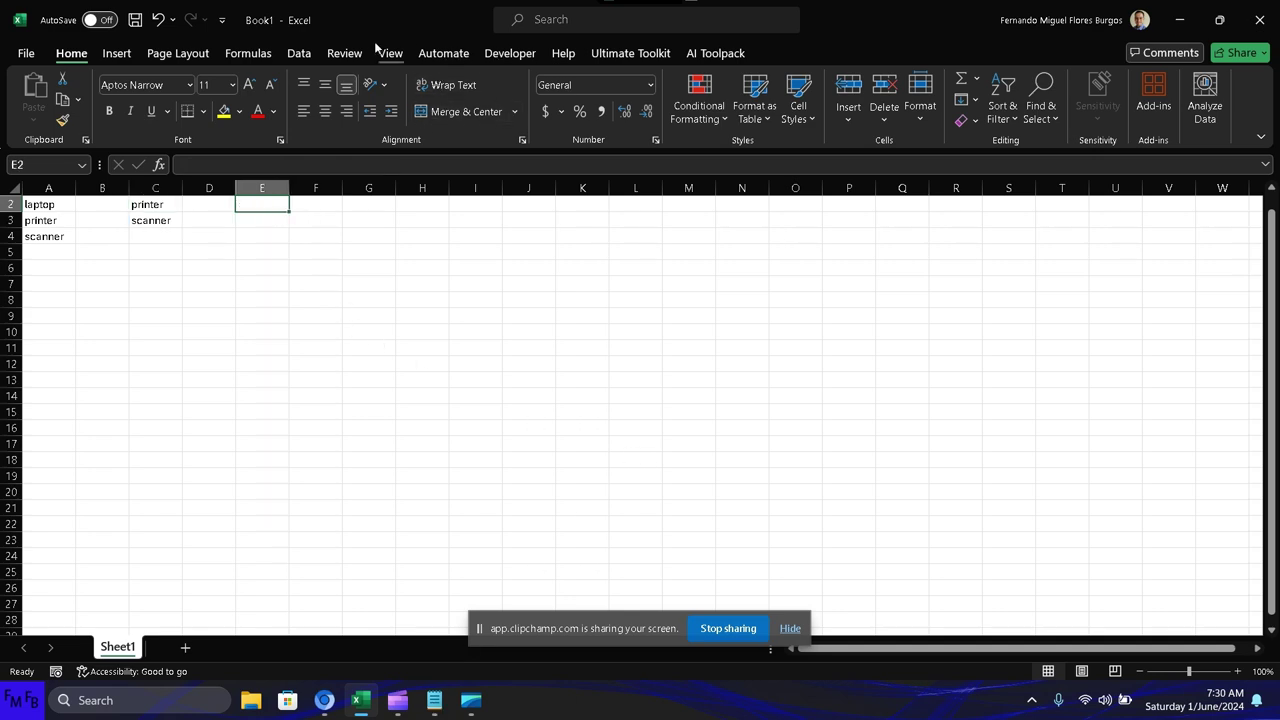
Add List data validation to E2 with source =$C$2#, accepting the error warning.
left_click(299, 54)
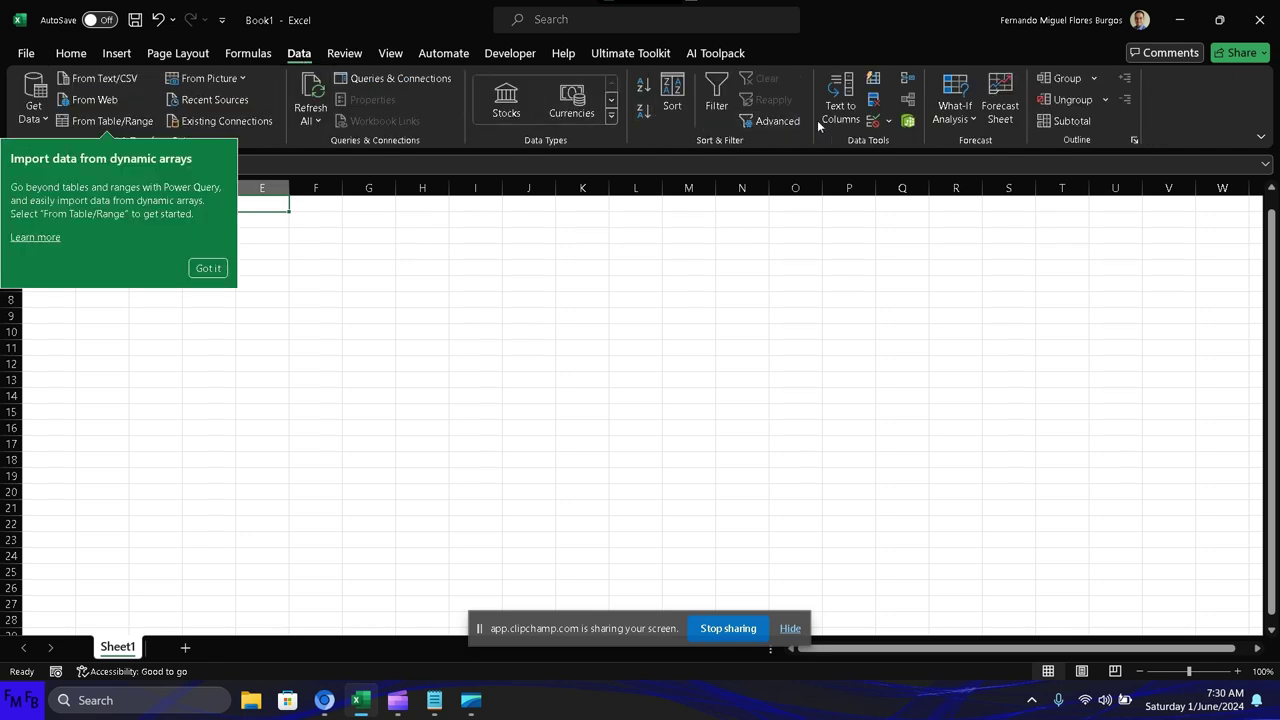
left_click(888, 121)
left_click(893, 141)
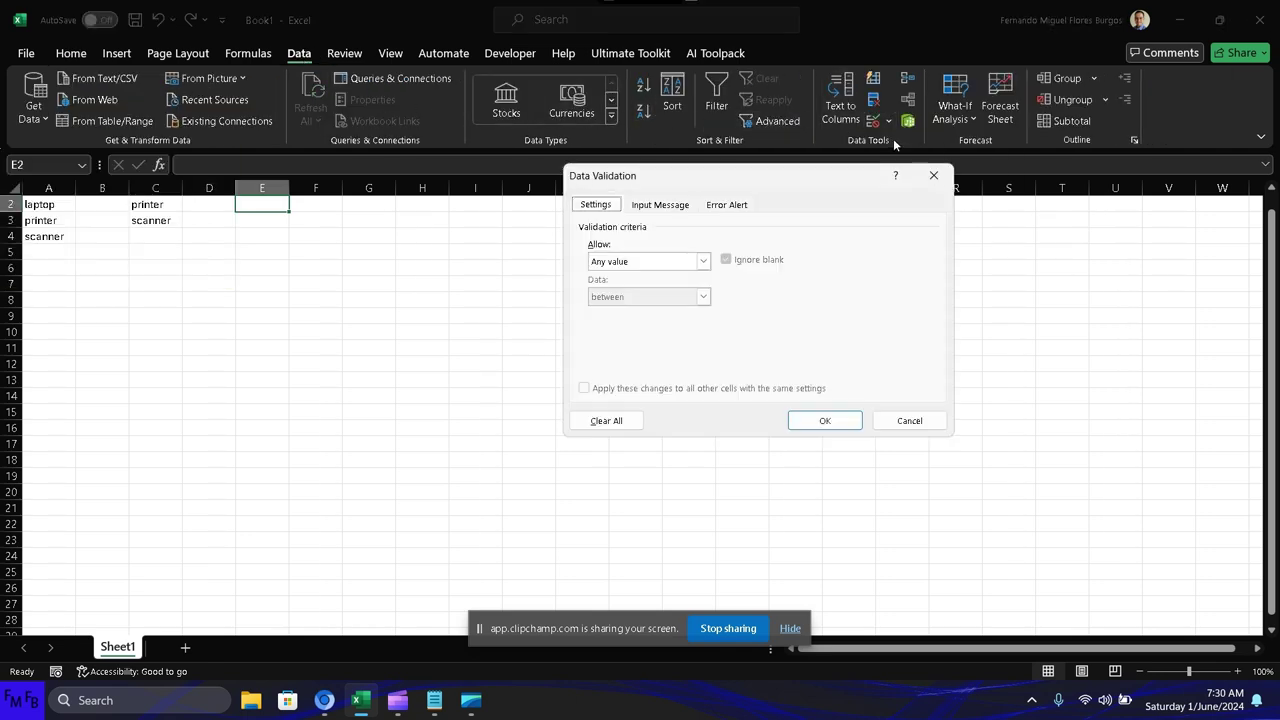
left_click(703, 261)
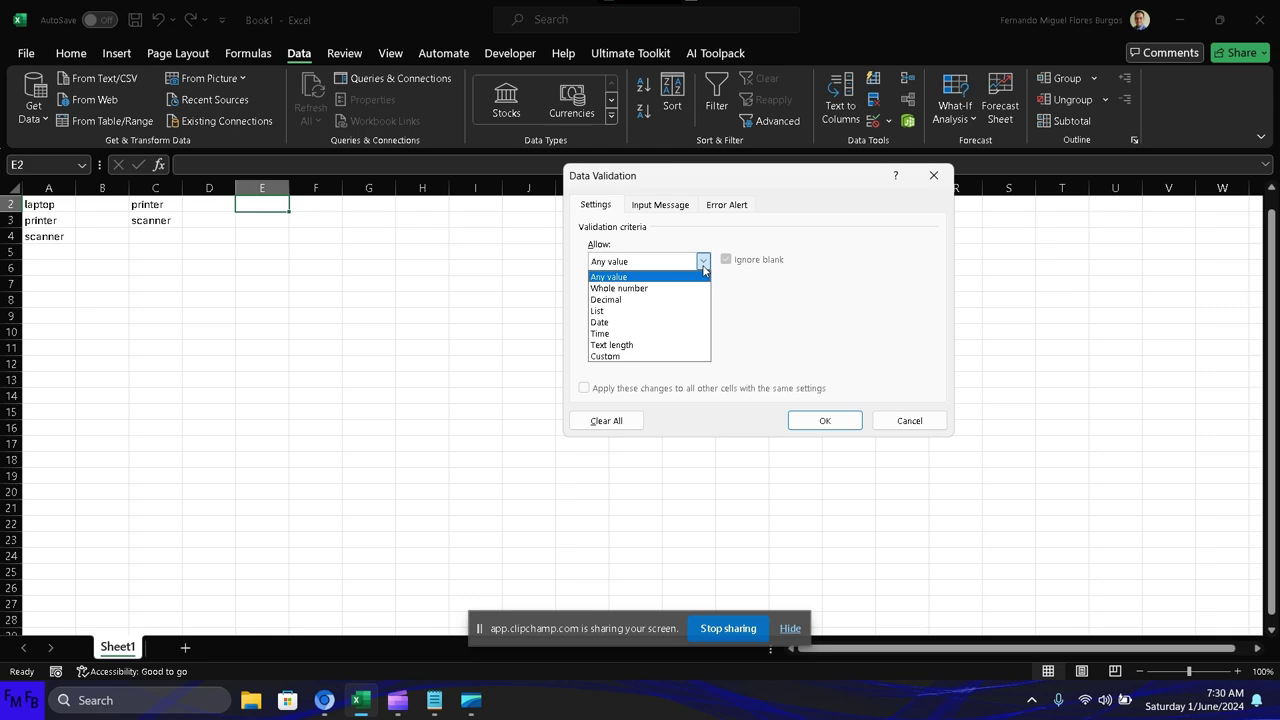
left_click(661, 313)
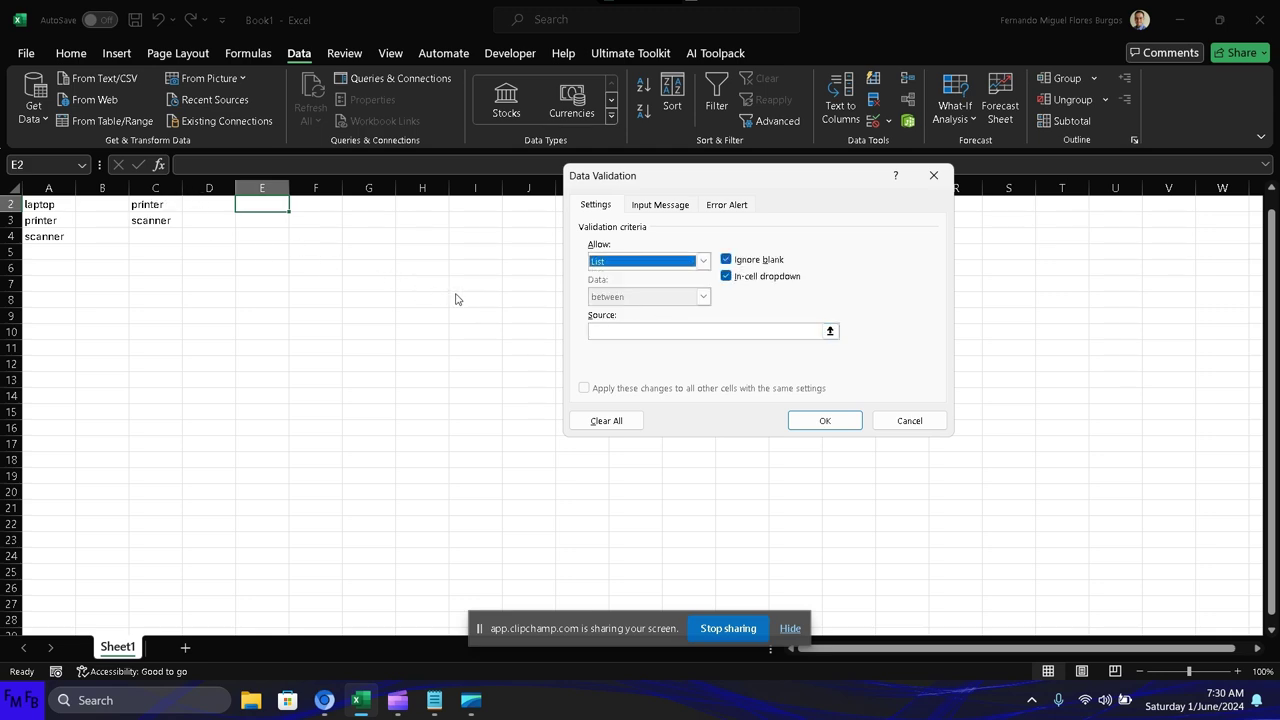
left_click(605, 330)
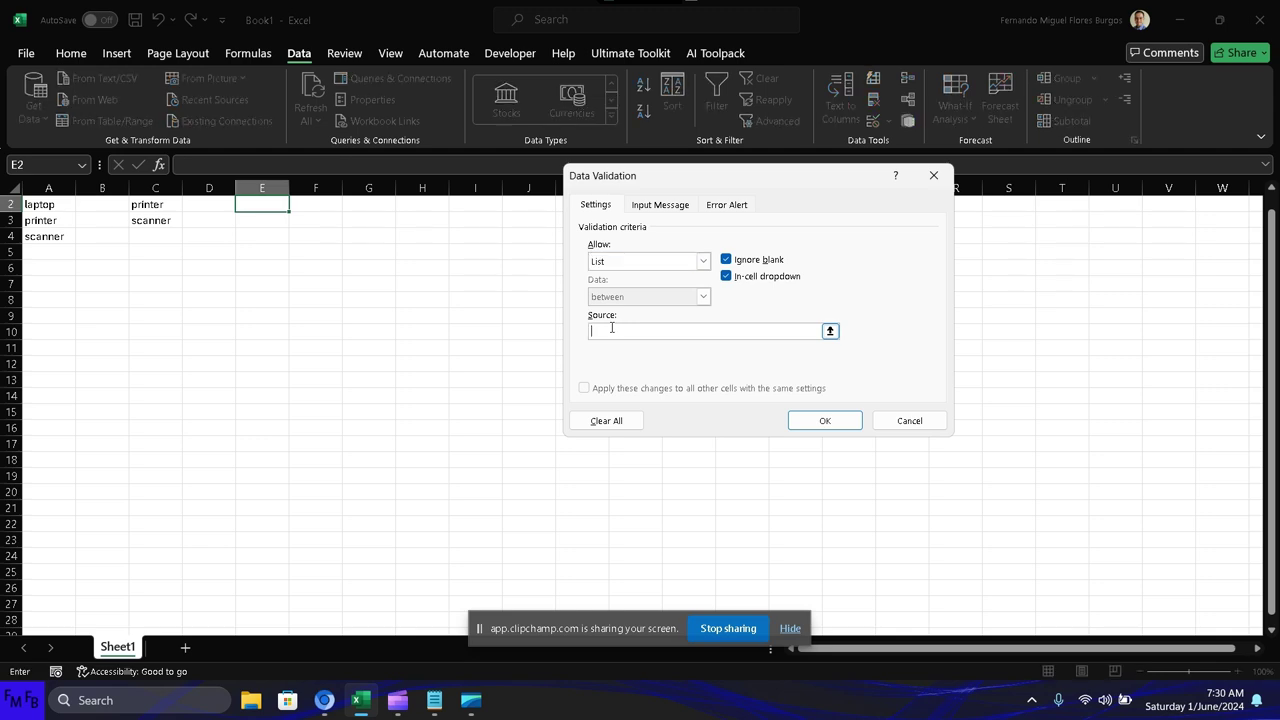
left_click(173, 206)
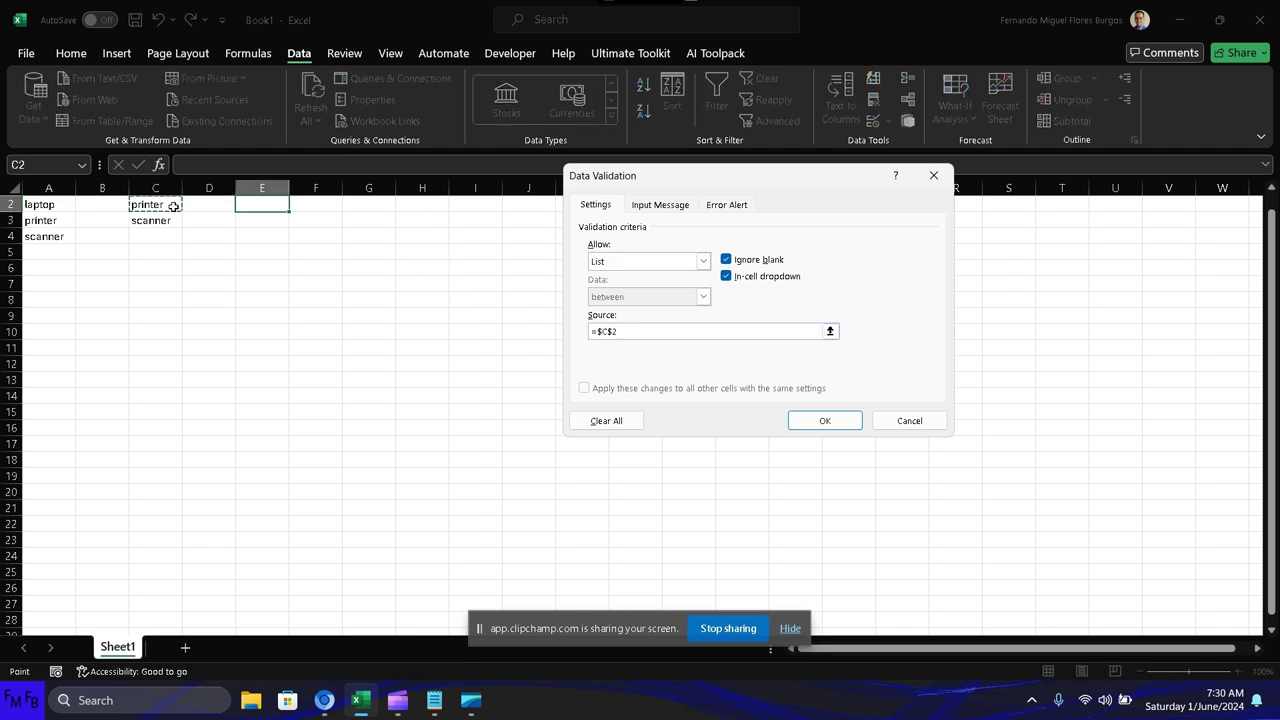
type("#")
left_click(815, 427)
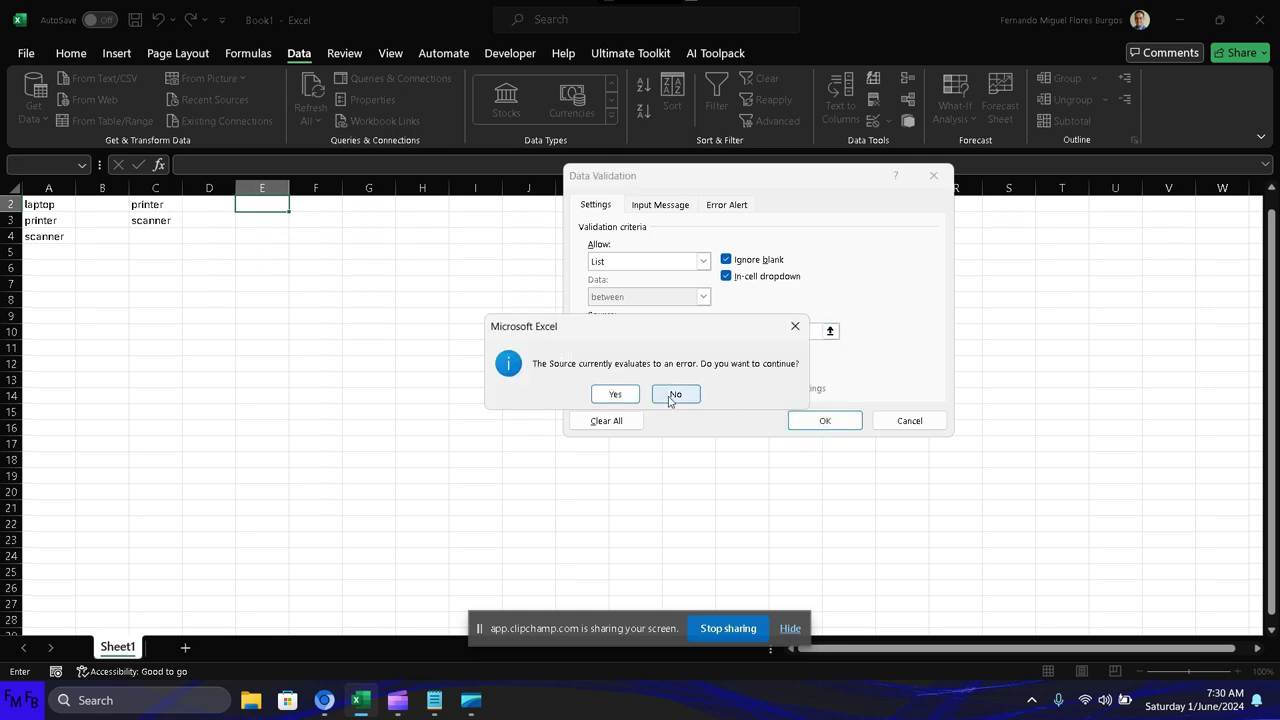
left_click(615, 393)
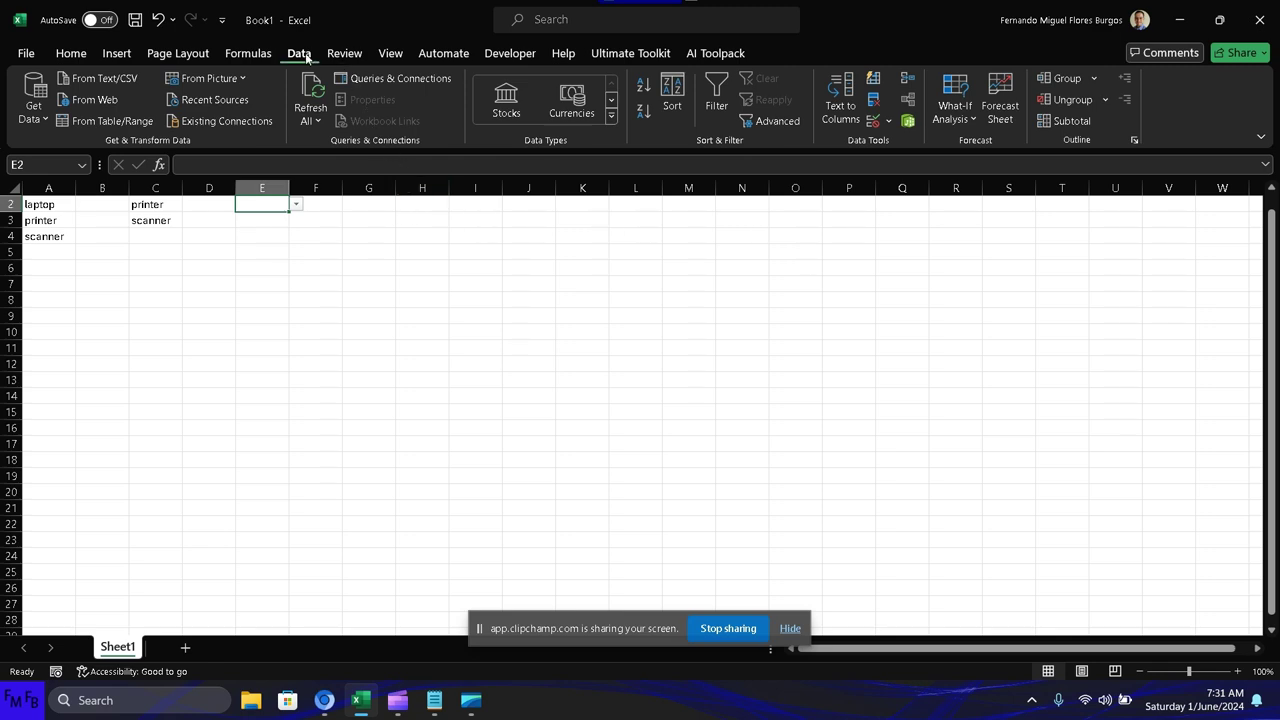
left_click(888, 121)
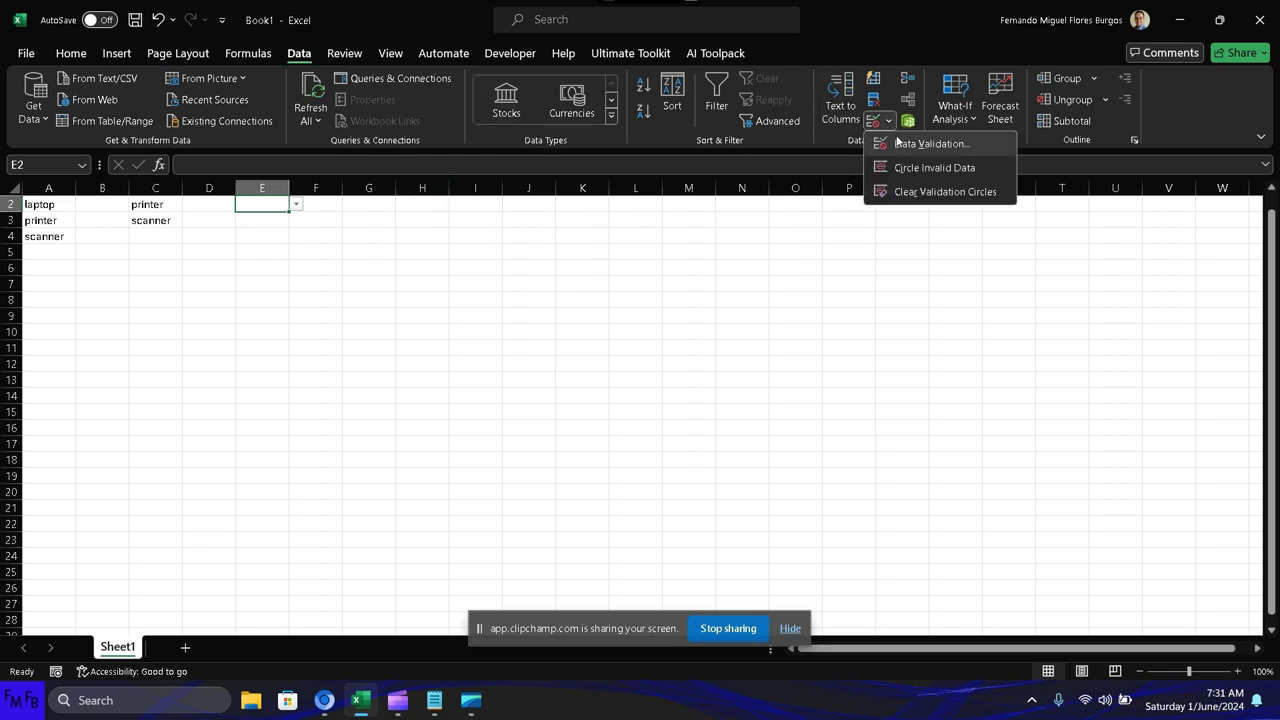
left_click(900, 143)
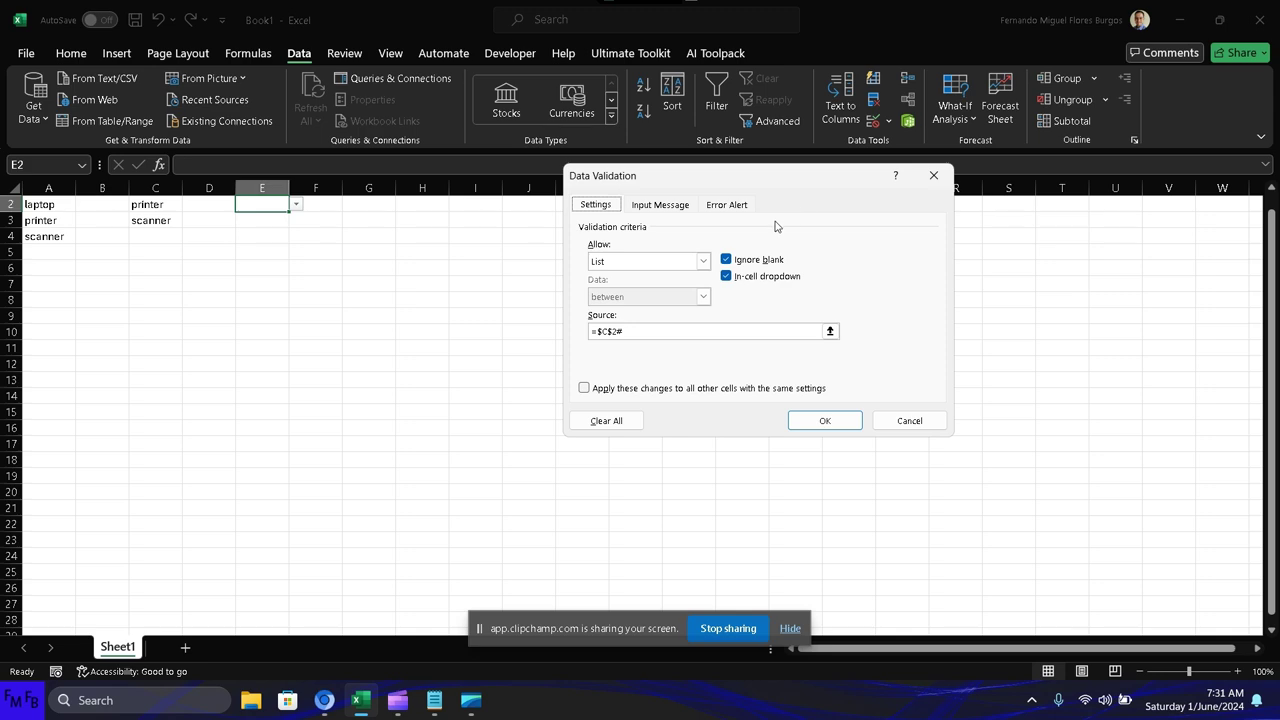
left_click(704, 262)
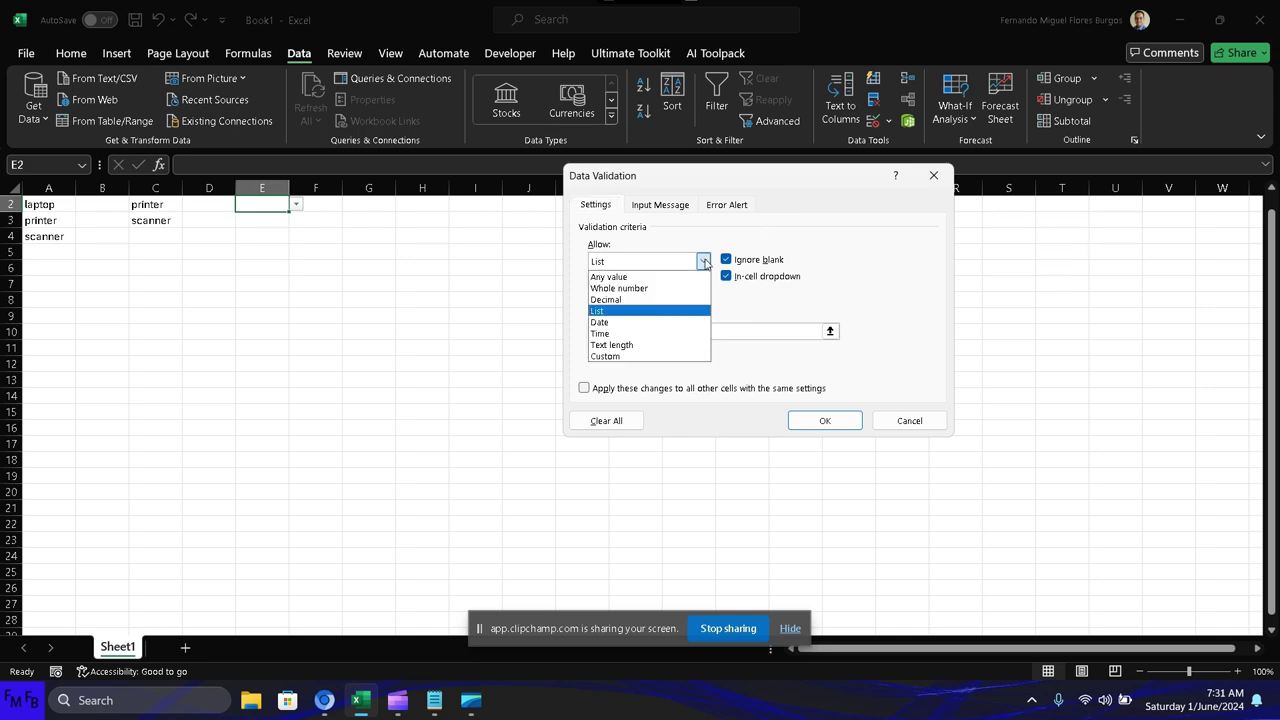
left_click(704, 262)
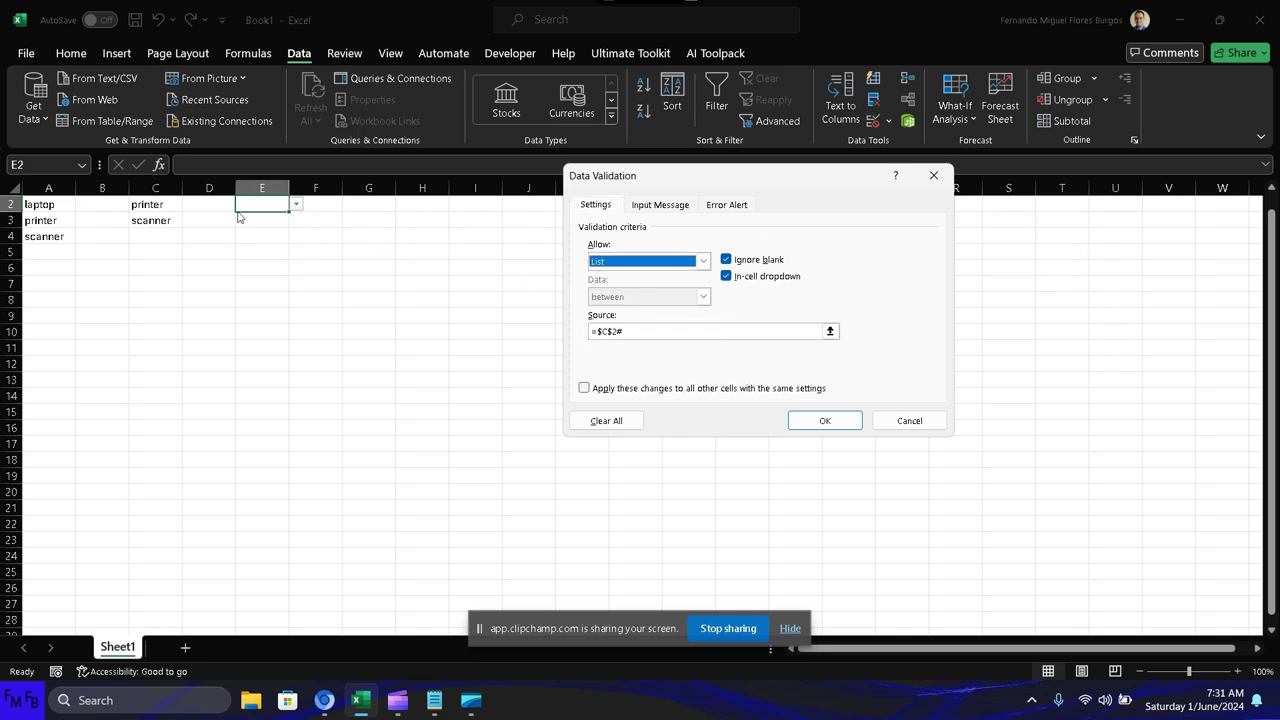
key("Return")
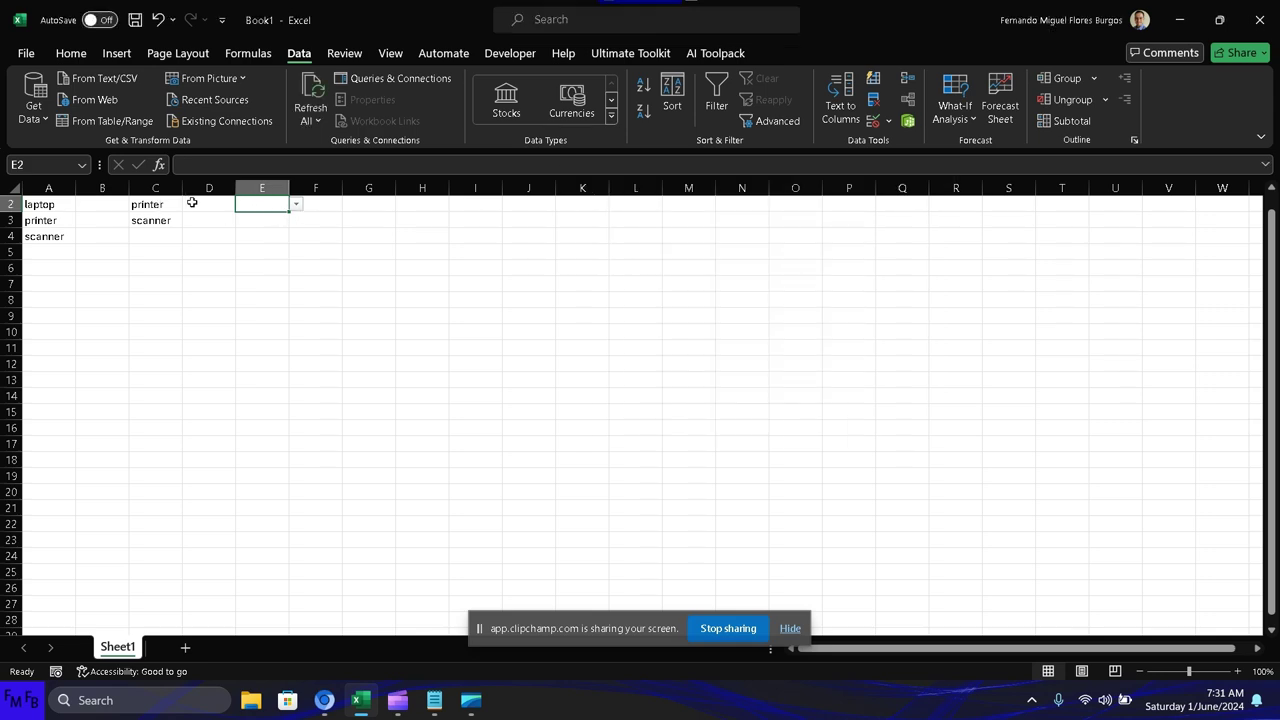
Try clearing the spilled value in C2, dismiss the warning, and undo the old formula.
left_click(170, 204)
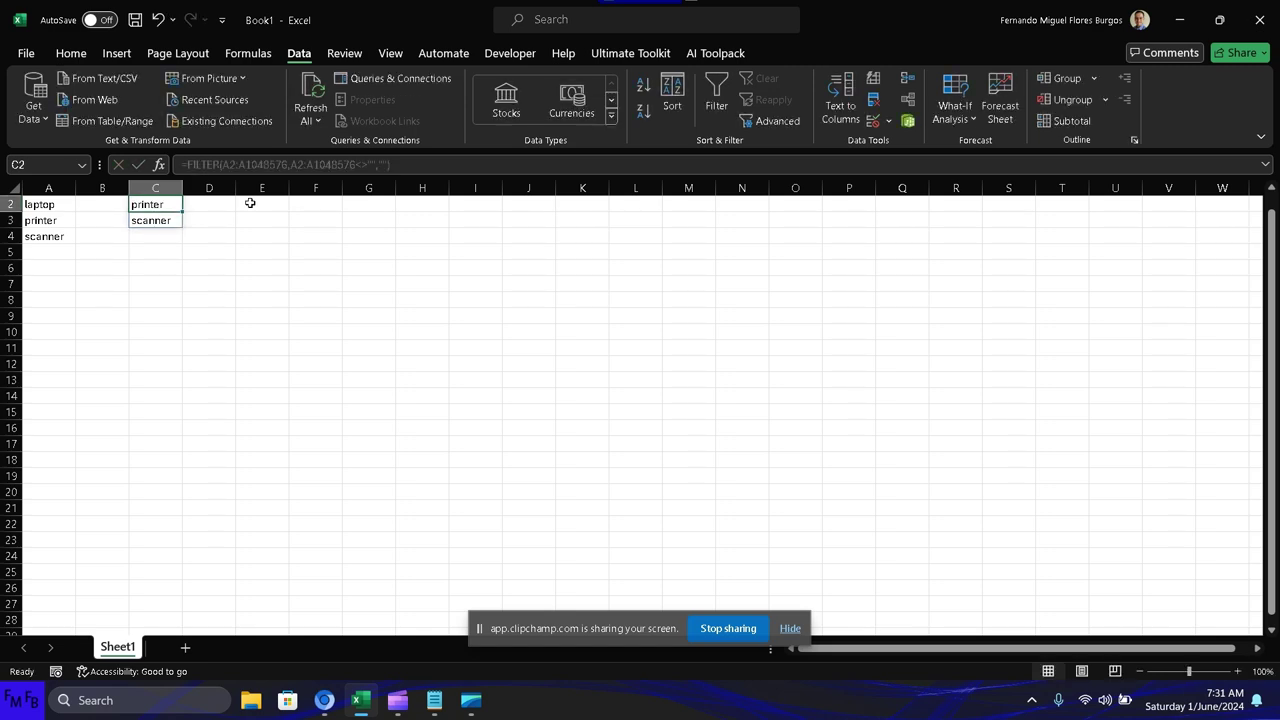
key("Delete")
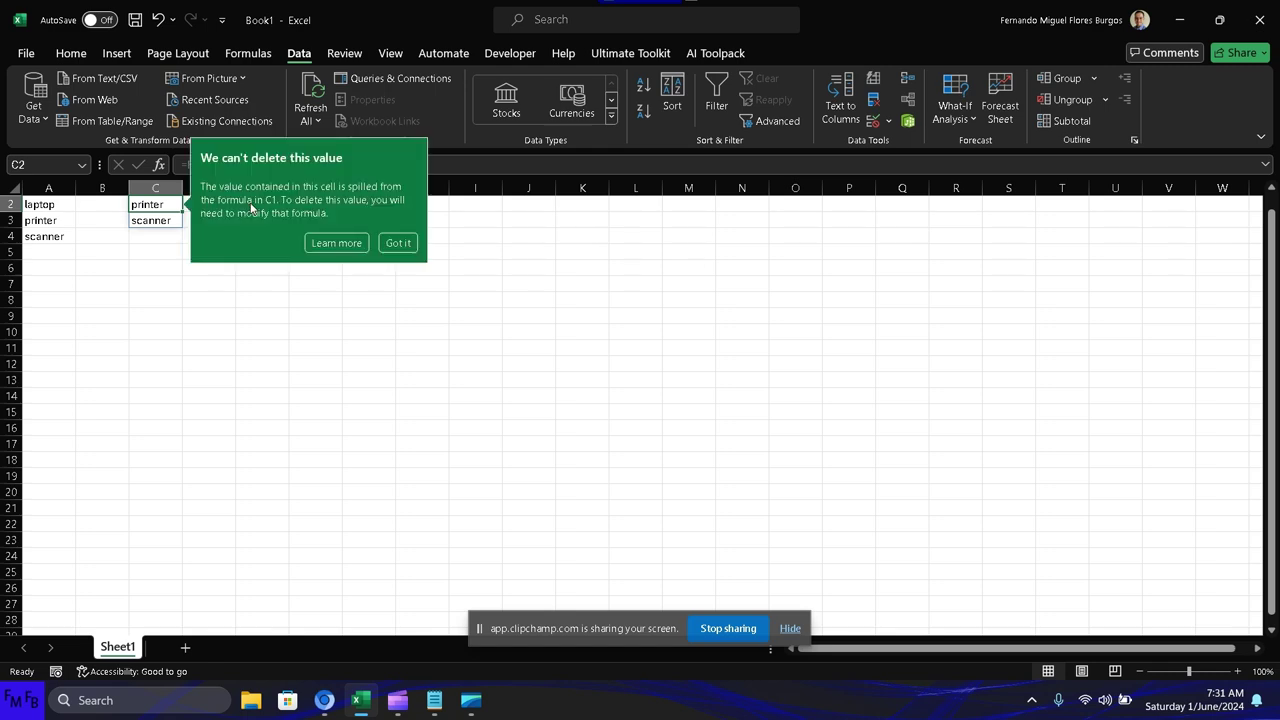
key("Down")
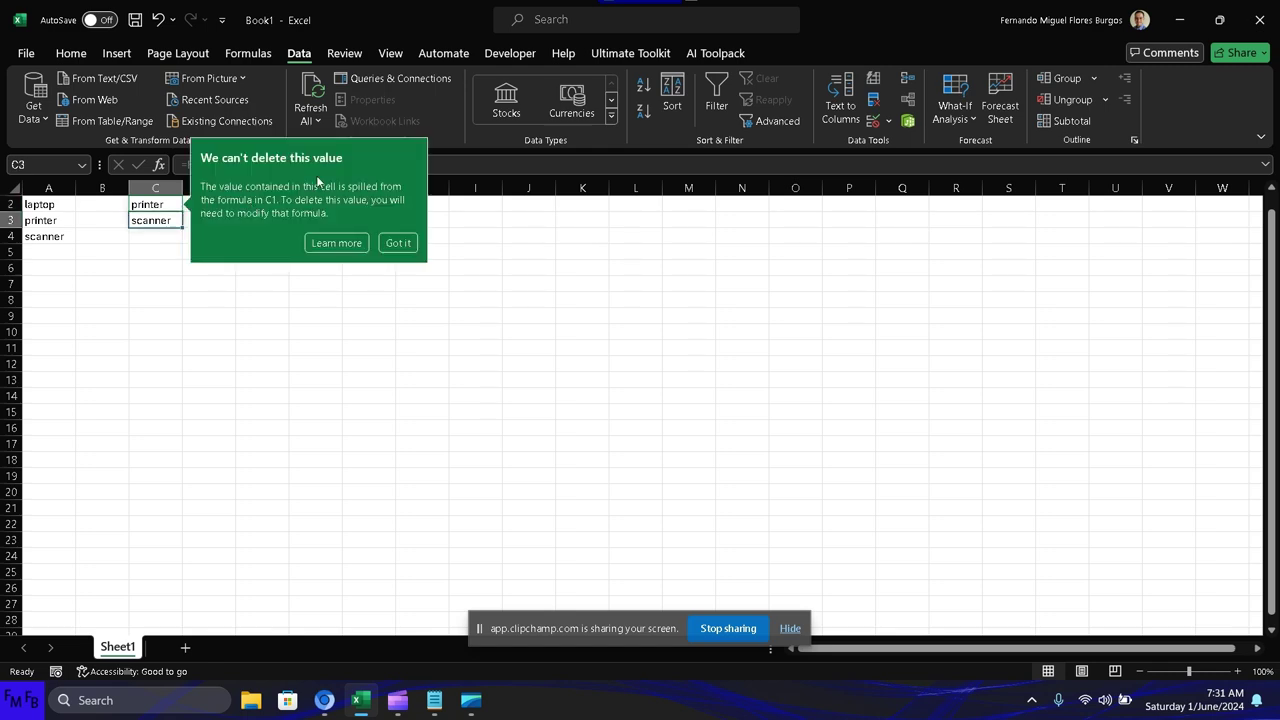
left_click(398, 243)
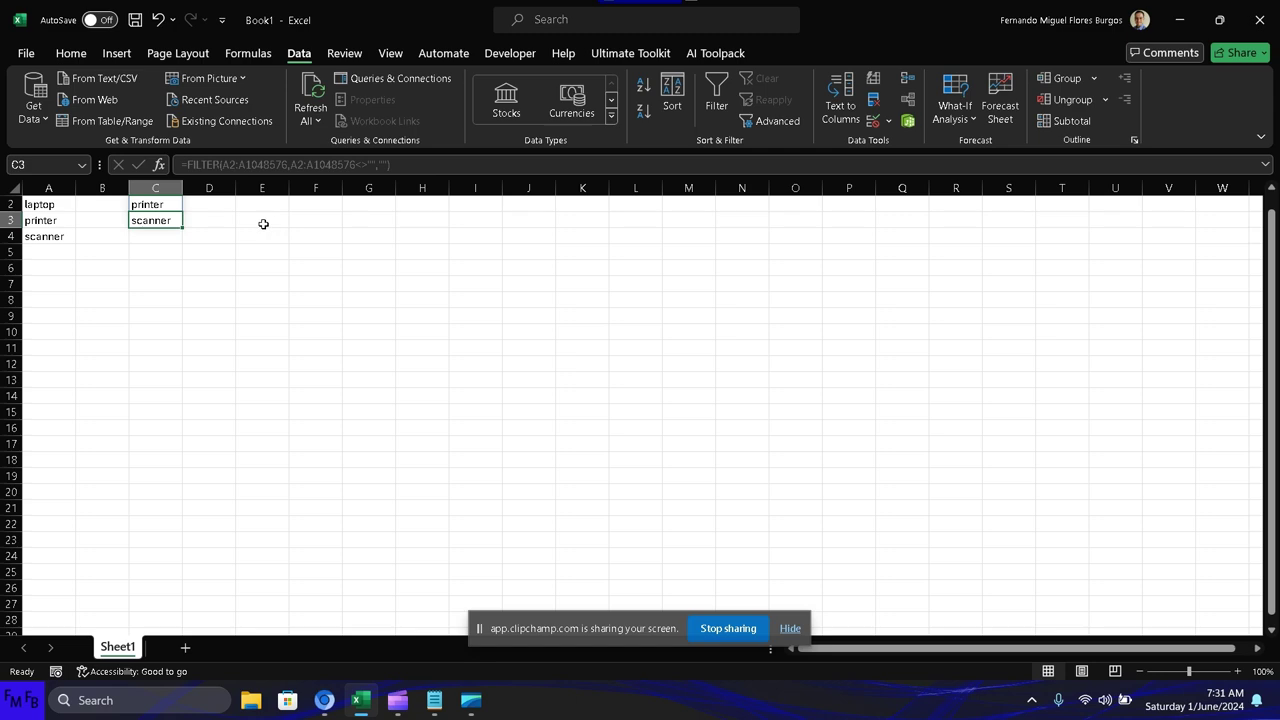
left_click(153, 205)
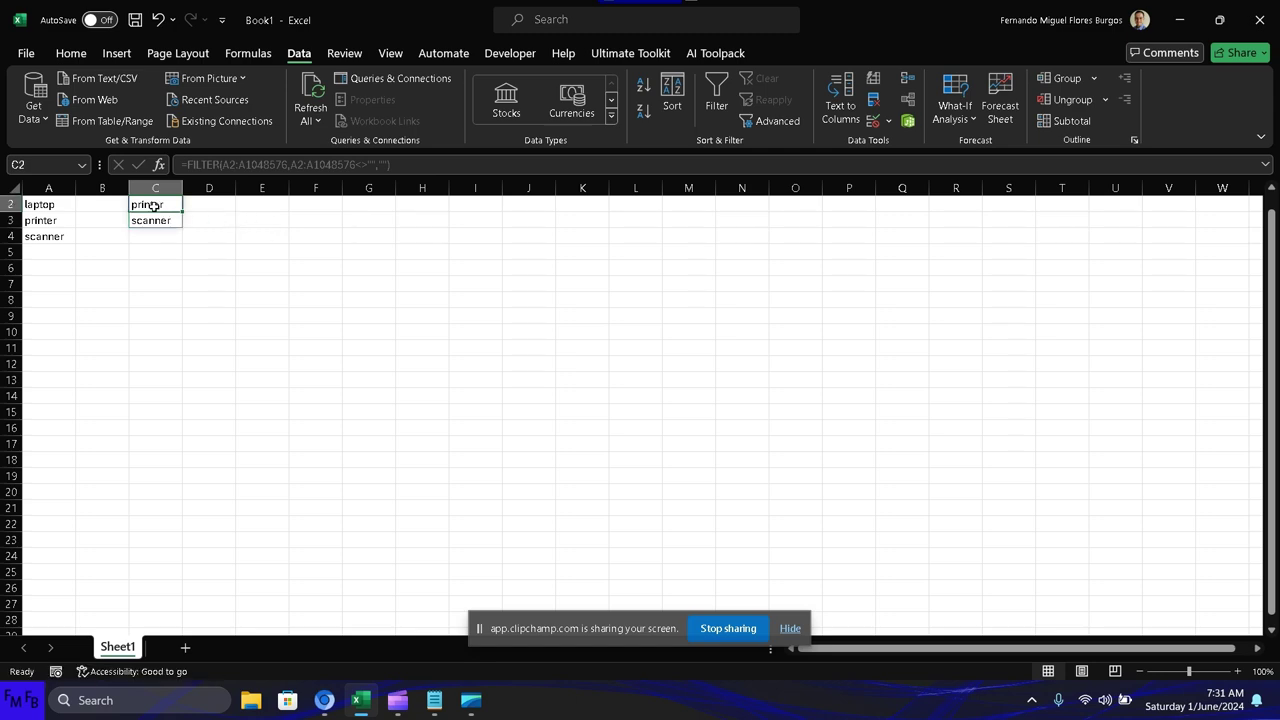
key("ctrl+z")
key("ctrl+z")
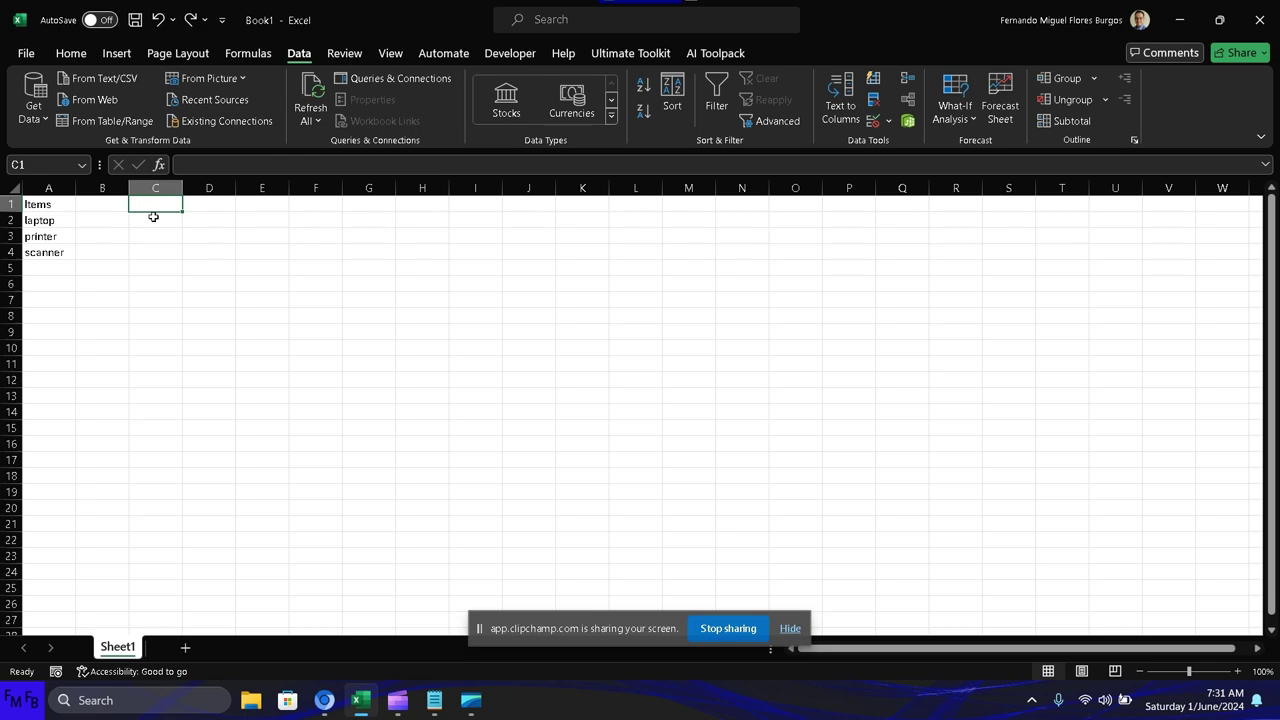
Enter =FILTER(A2:A1048576,A2:A1048576<>"","") in C2 so laptop, printer, scanner spill into C2:C4.
left_click(153, 216)
type("=fi")
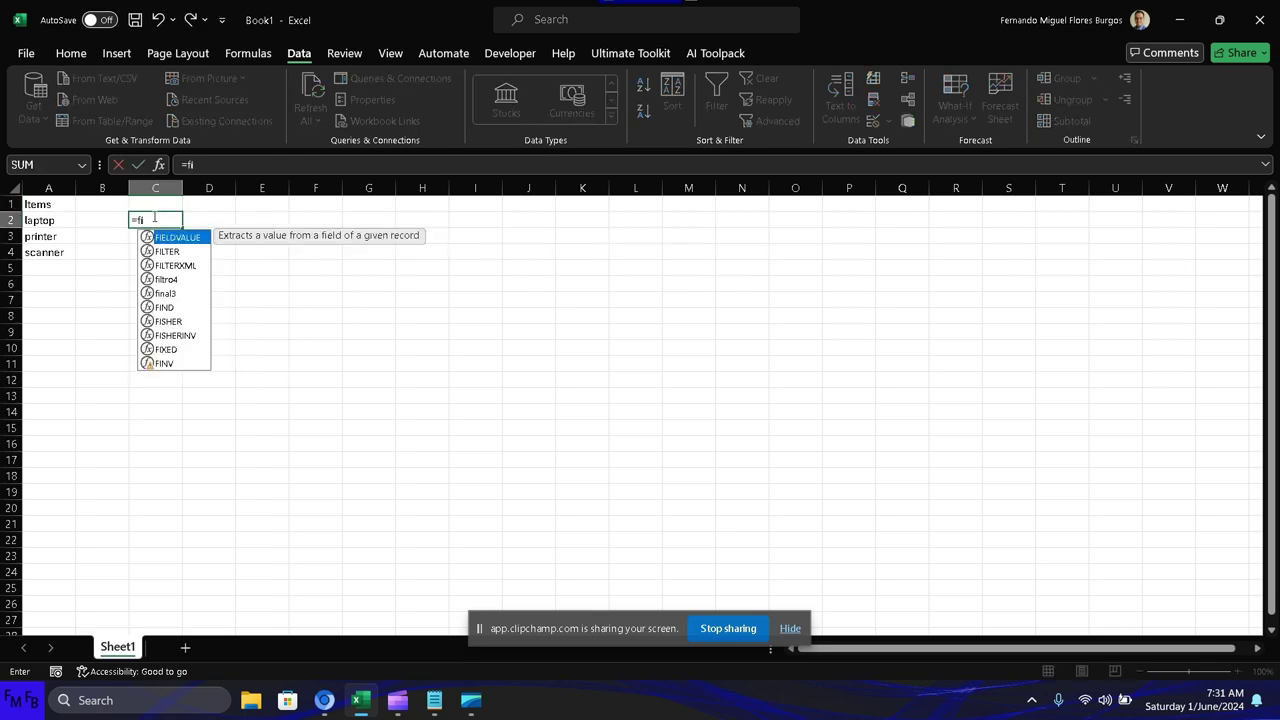
type("lter")
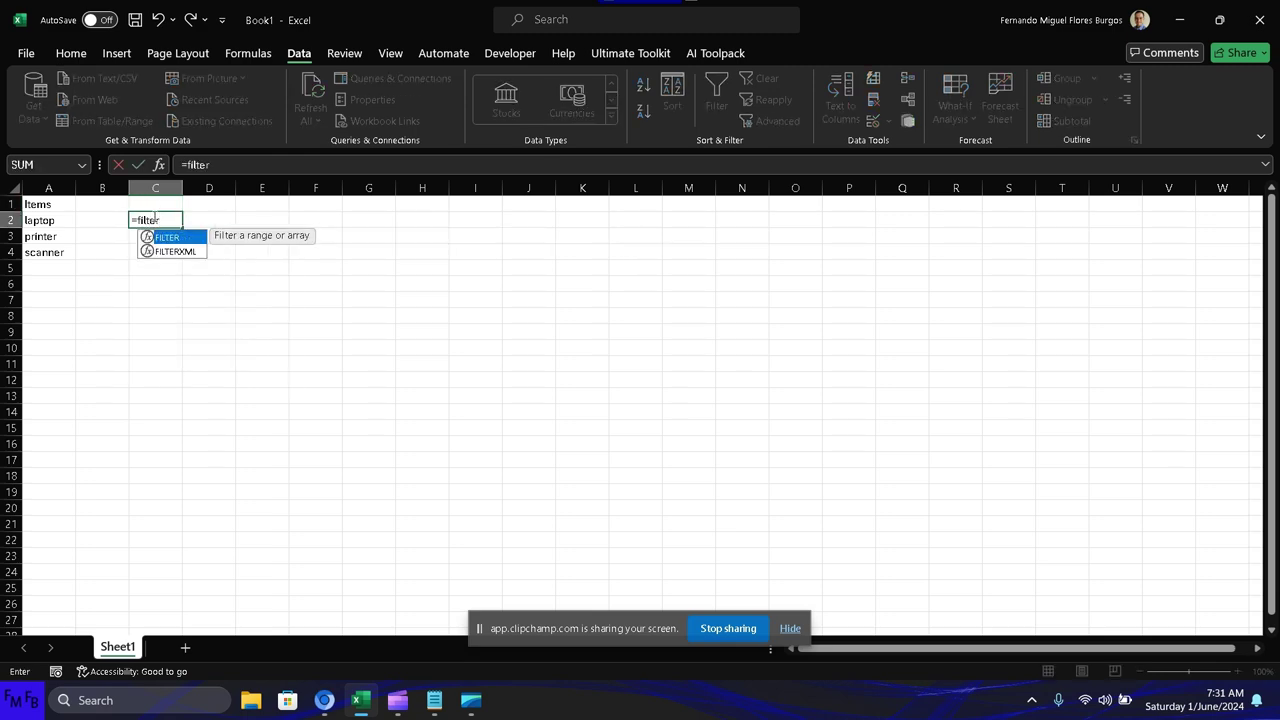
type("(")
key("Left")
key("Left")
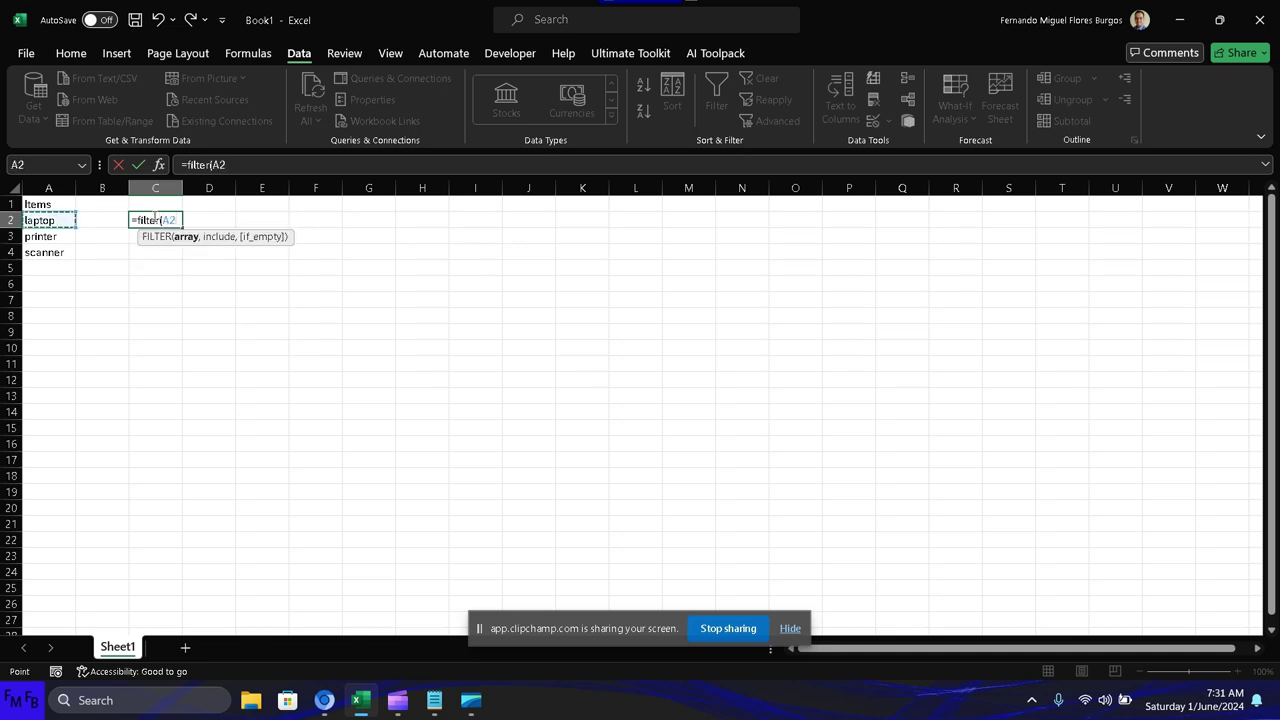
key("ctrl+shift+Down")
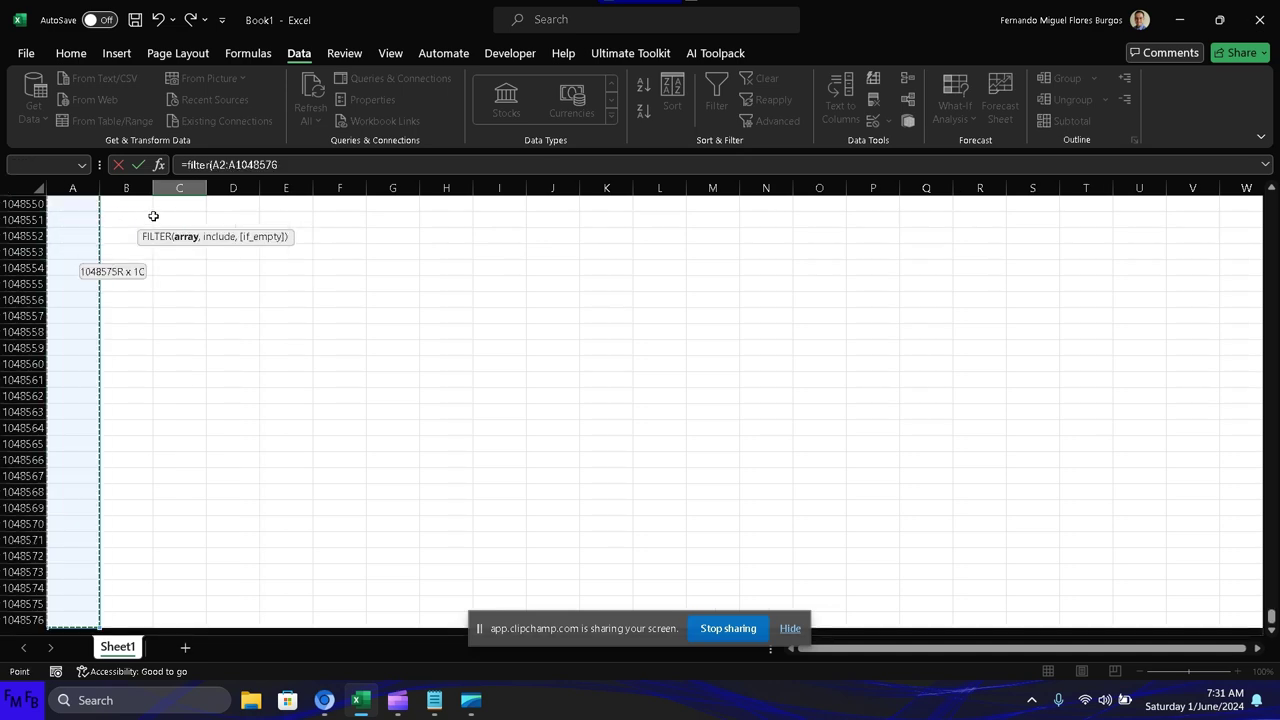
type(",")
key("Left")
key("Left")
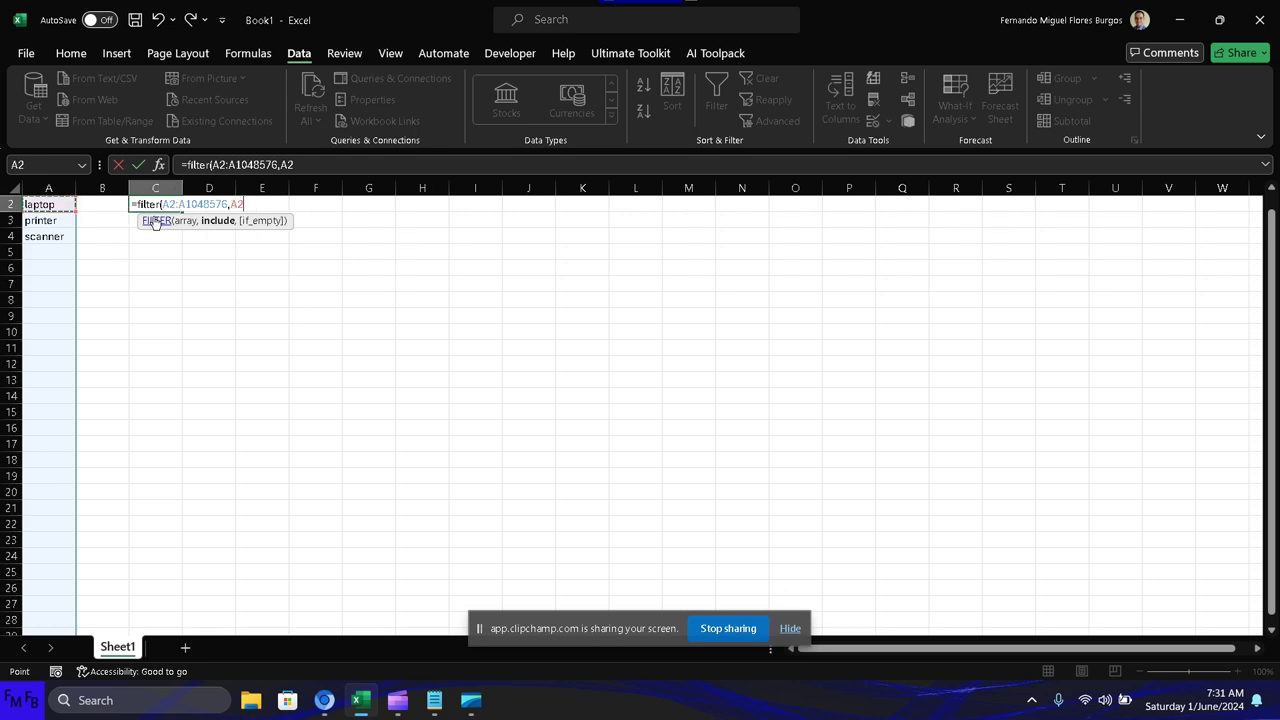
key("ctrl+shift+Down")
type("<>\"\"")
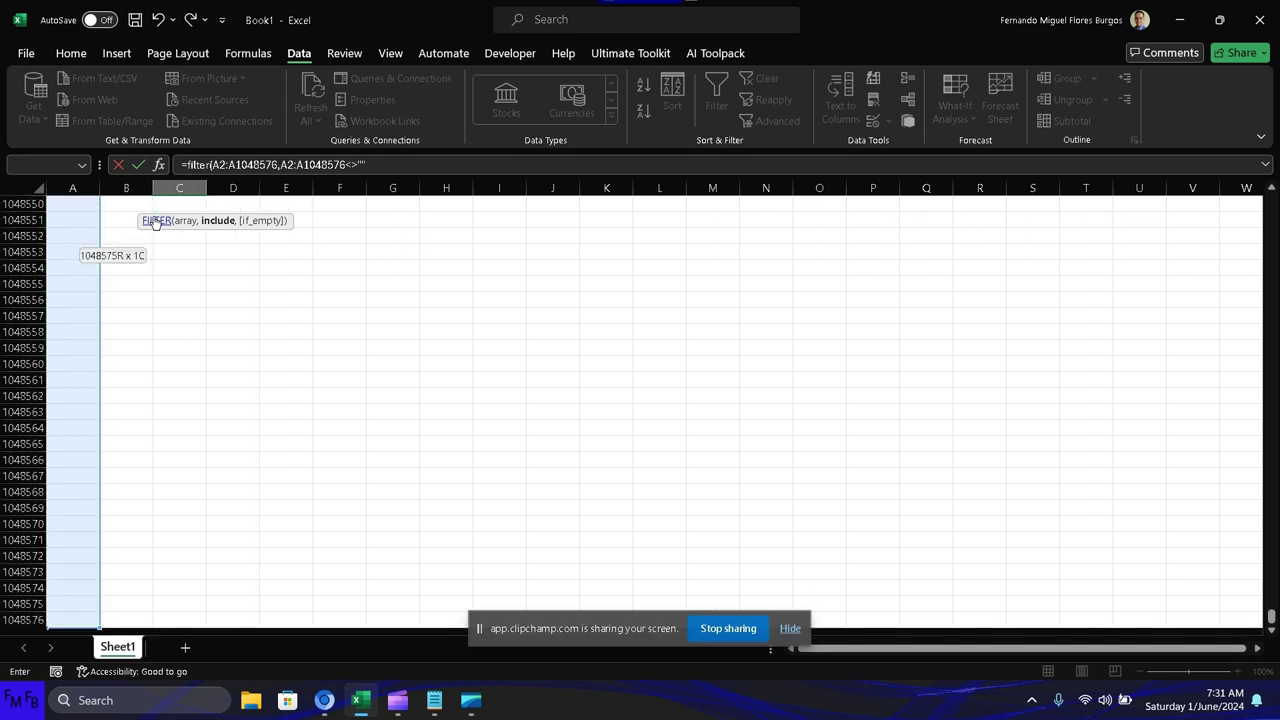
type(",")
key("ctrl+Return")
key("Up")
key("Up")
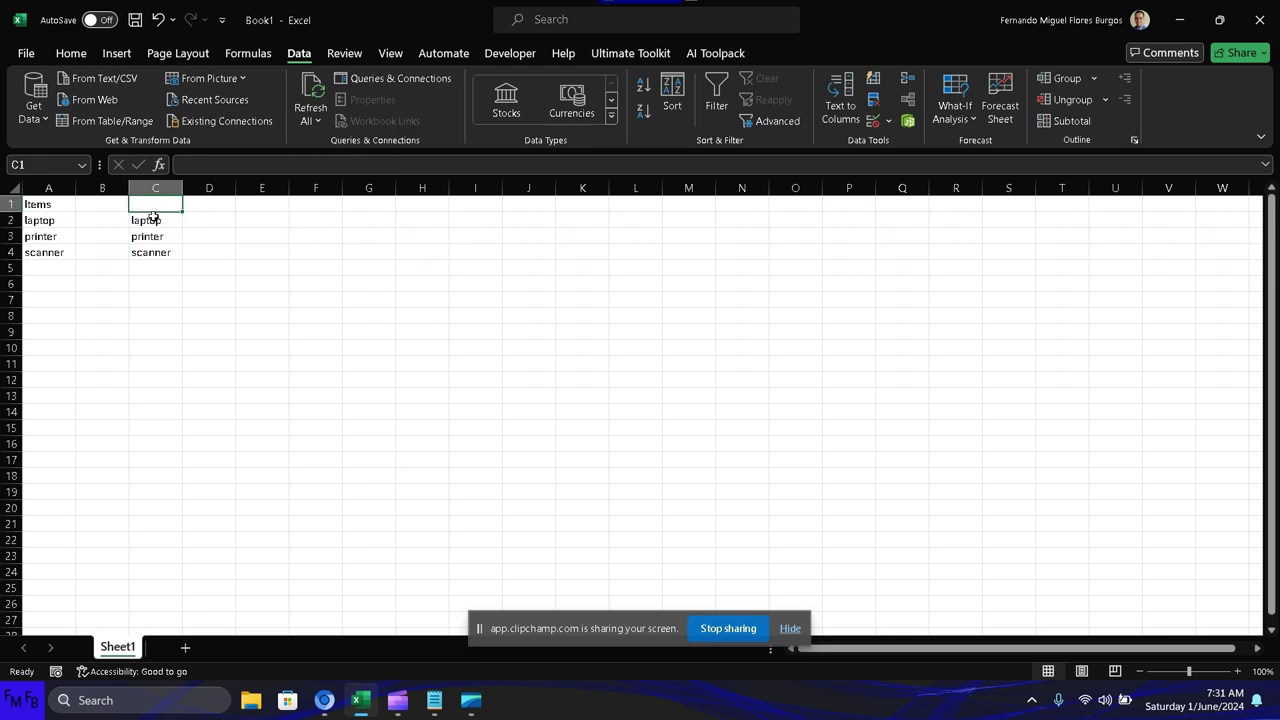
key("Down")
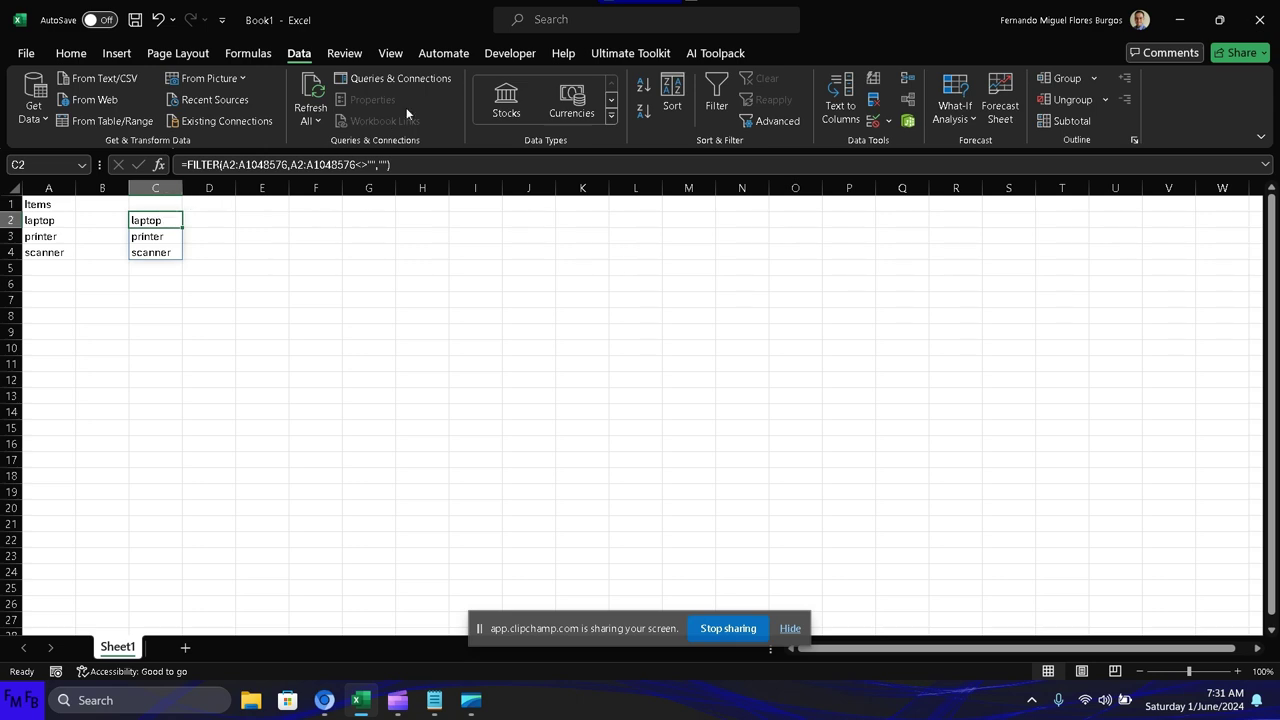
left_click(253, 224)
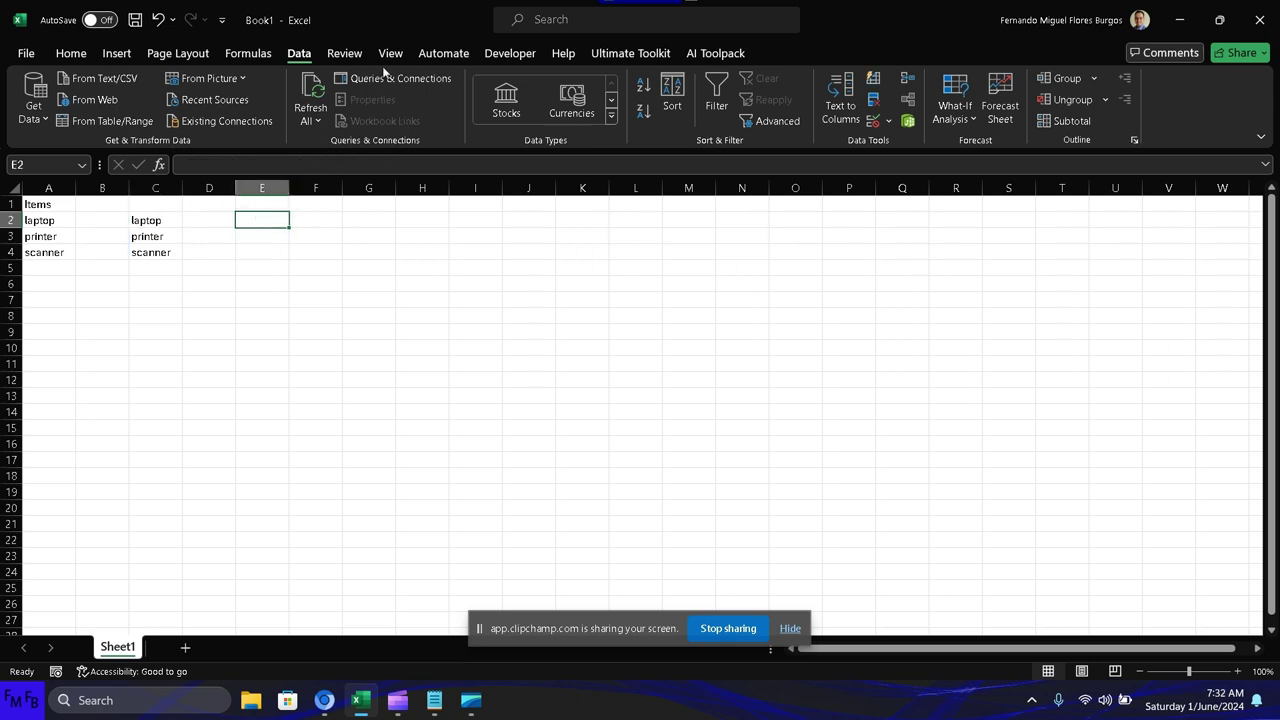
Set E2's data validation to a List with source =$C$2#.
left_click(873, 120)
left_click(703, 261)
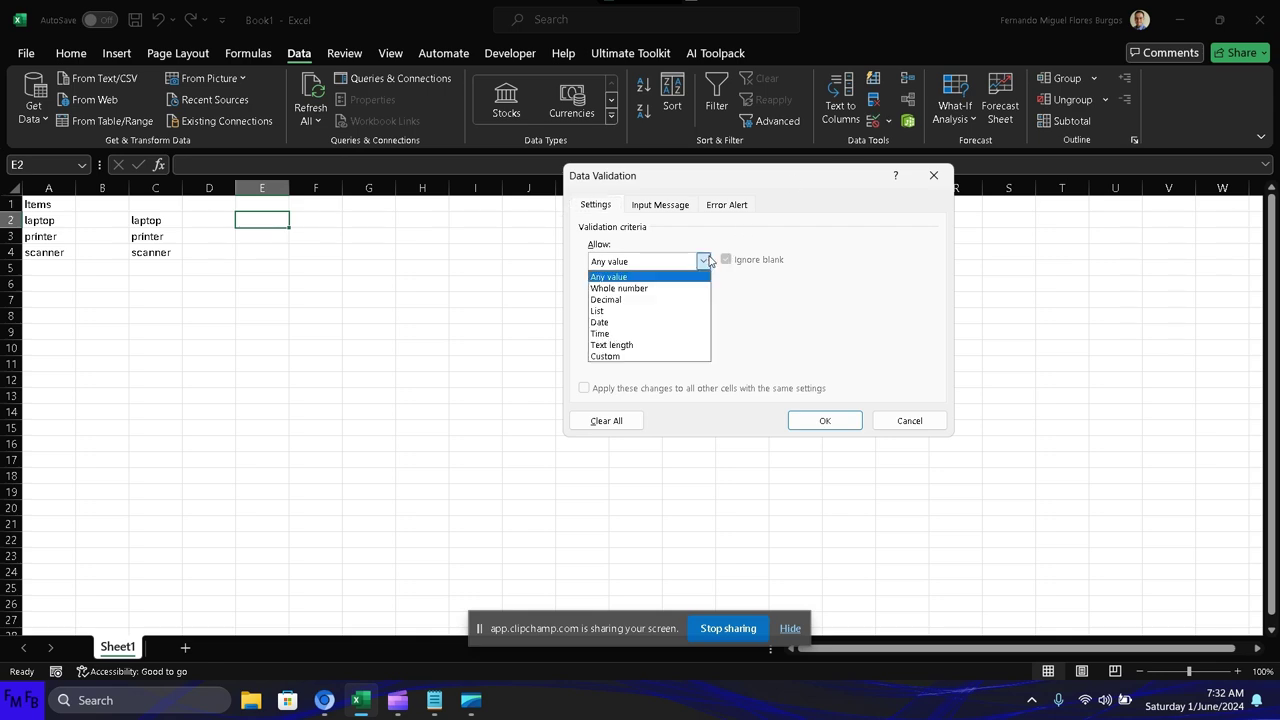
left_click(651, 310)
left_click(621, 330)
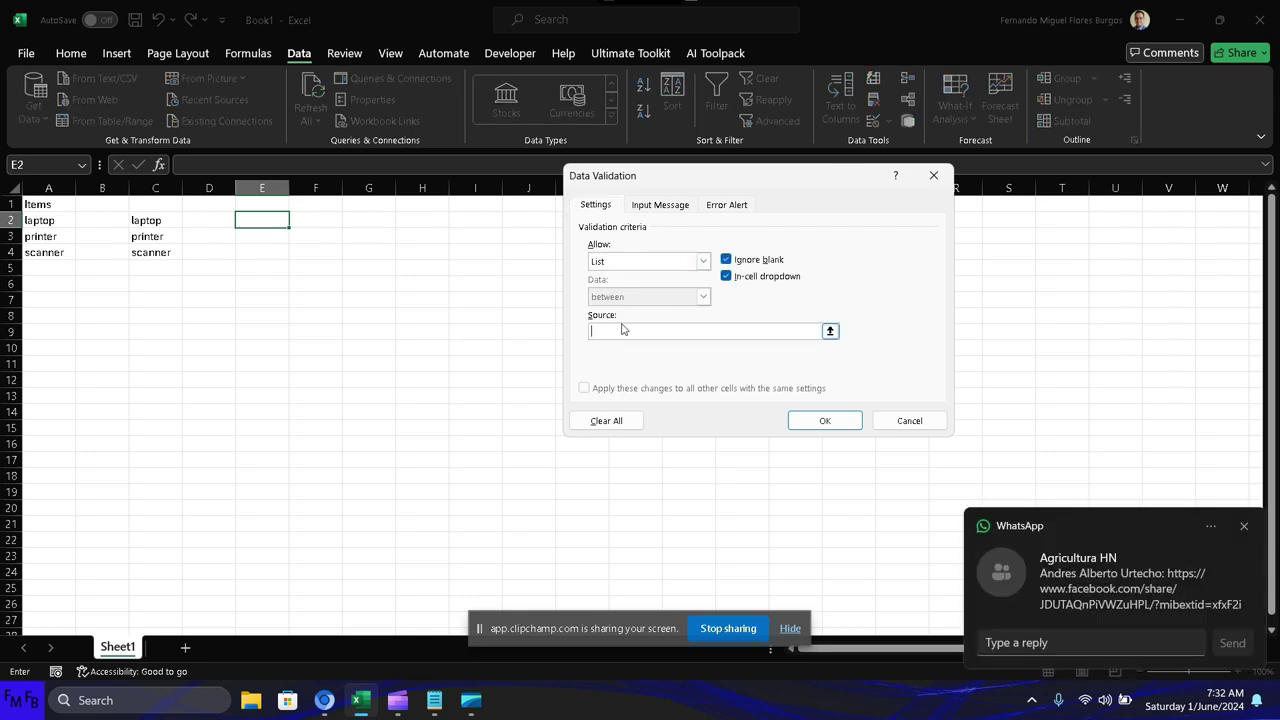
left_click(175, 217)
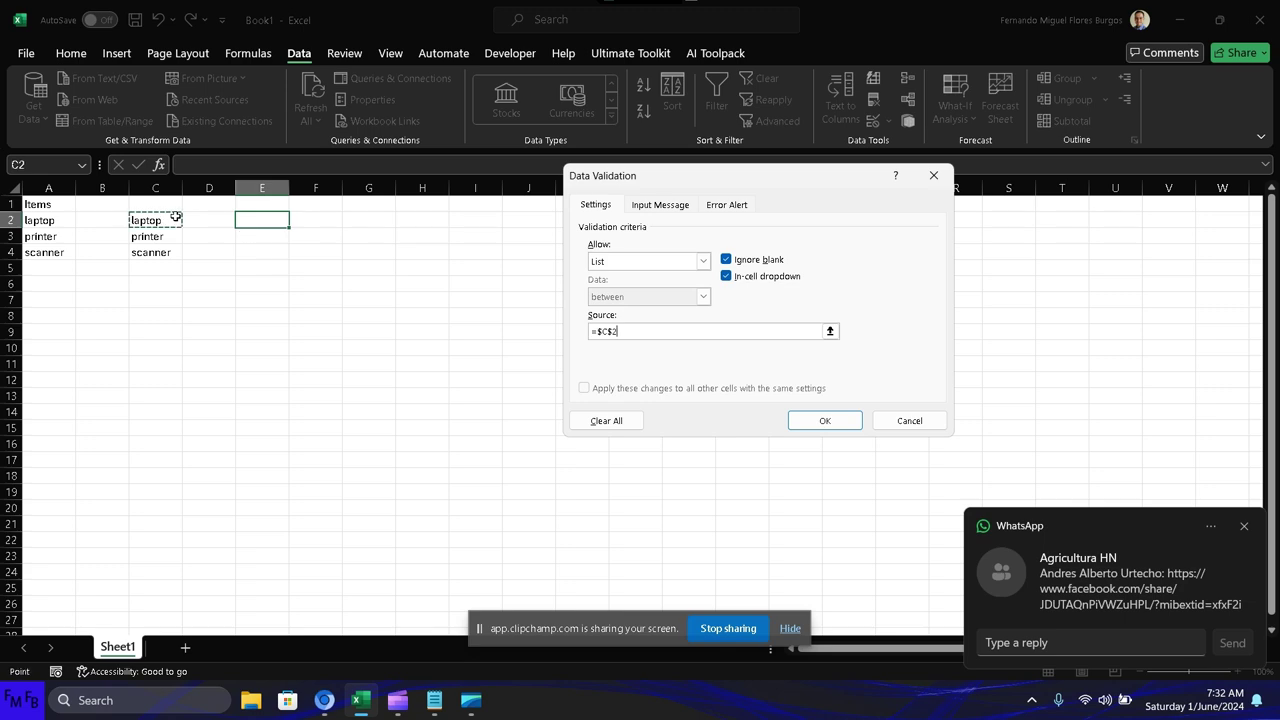
type("#")
key("Return")
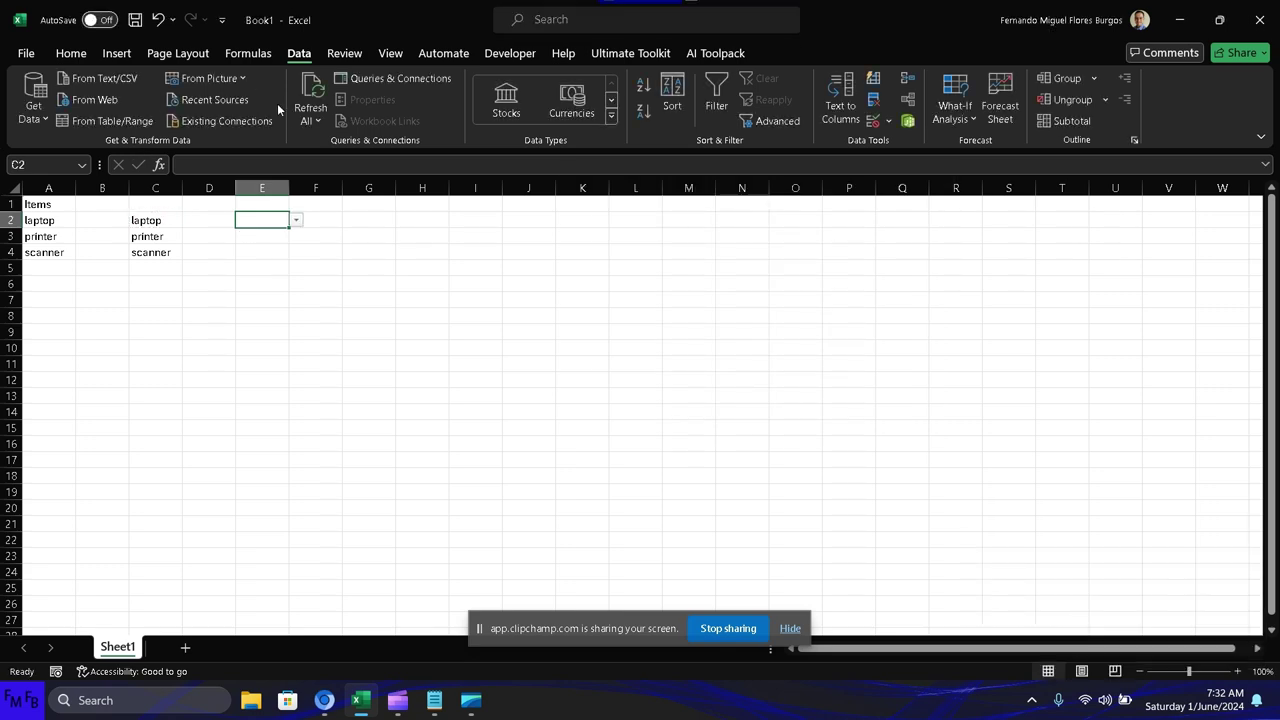
Check E2's dropdown, then add paper to the Items list in A5.
left_click(296, 220)
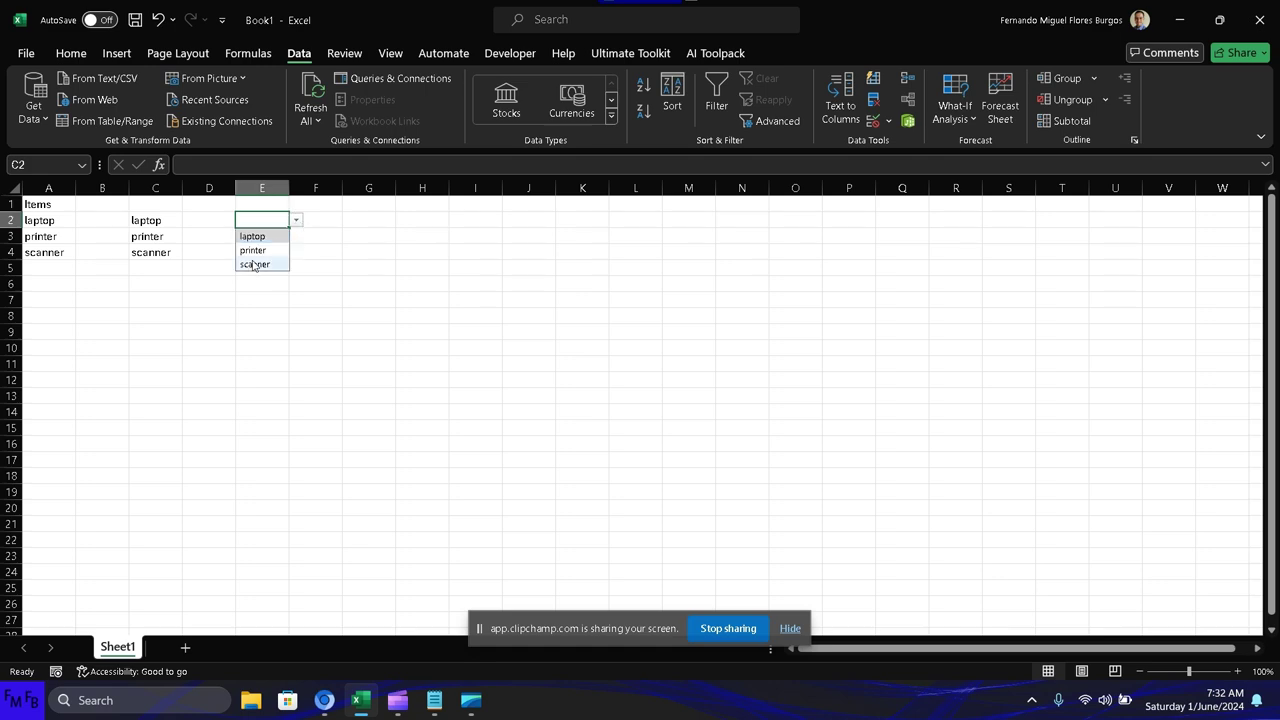
left_click(350, 250)
left_click(52, 265)
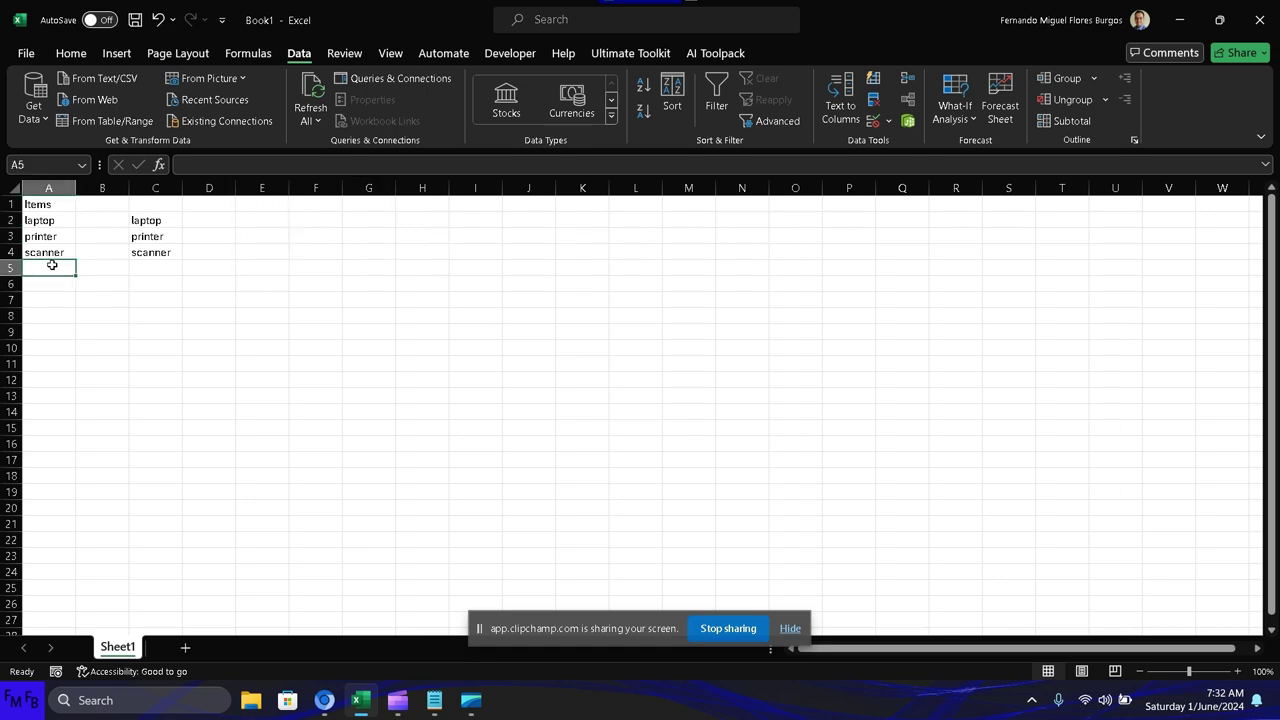
type("paper")
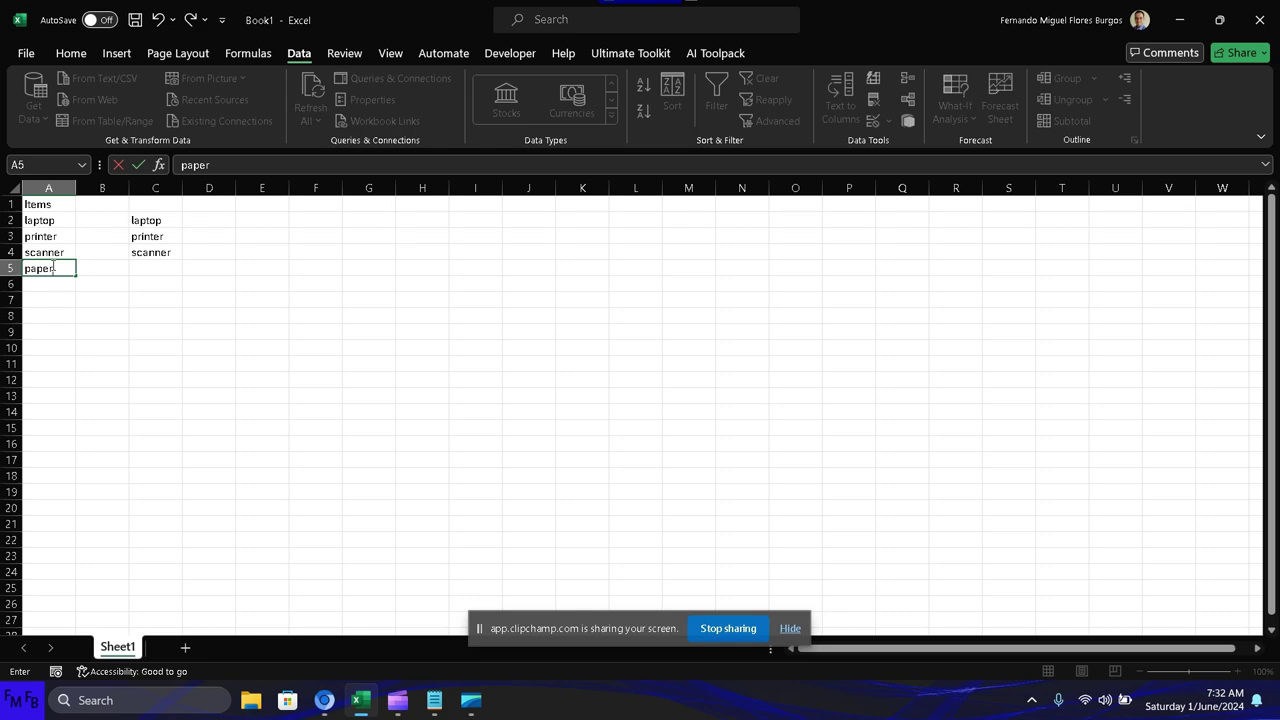
key("Return")
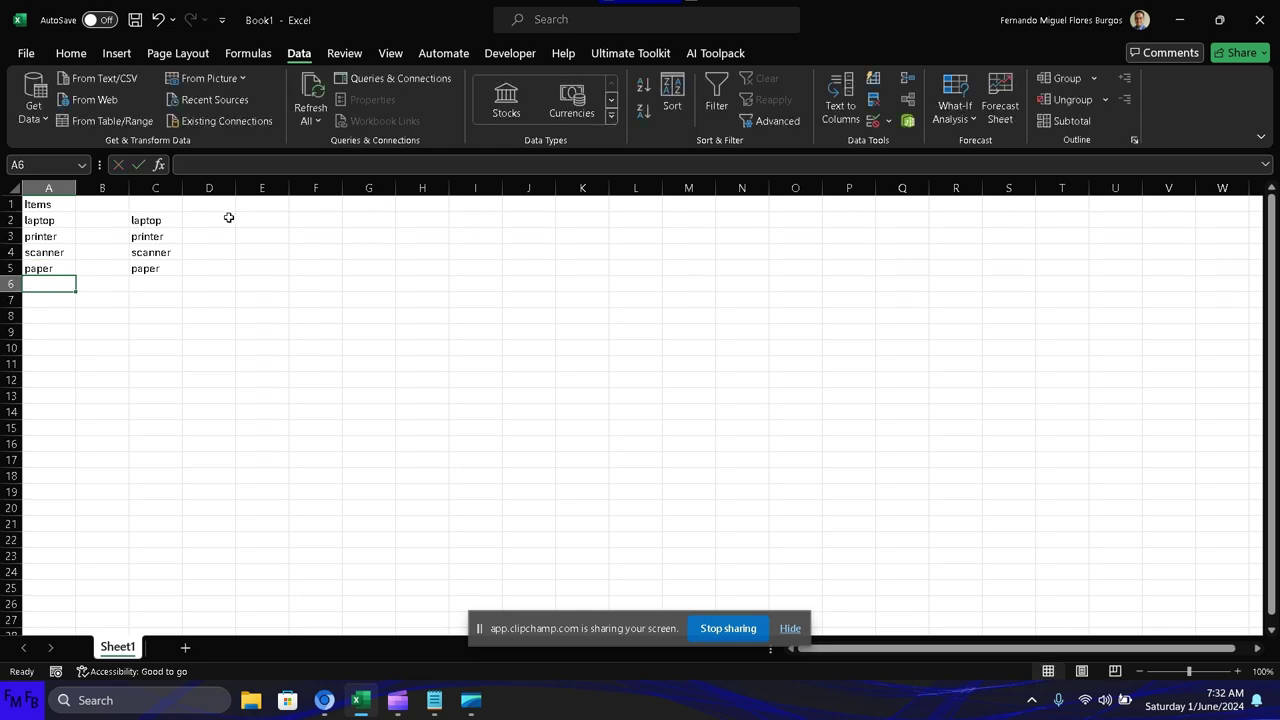
Open E2's dropdown to confirm paper now appears as the fourth choice.
left_click(226, 221)
left_click(252, 221)
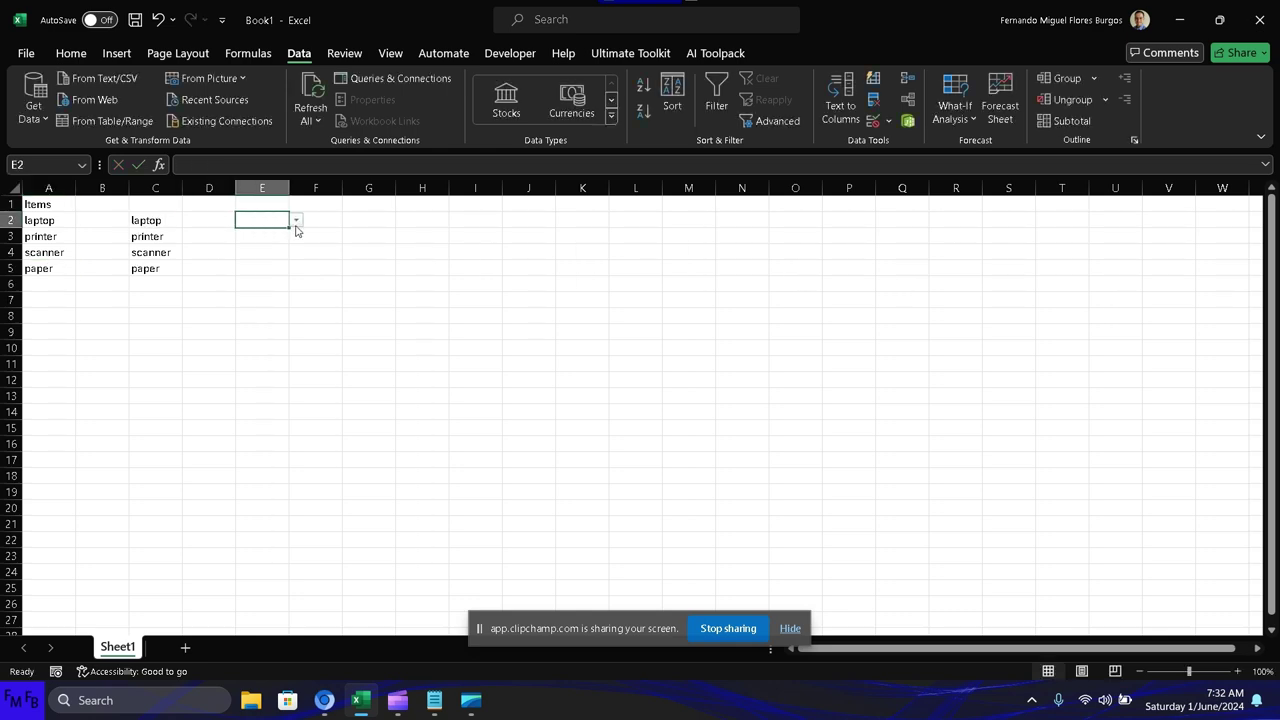
left_click(296, 220)
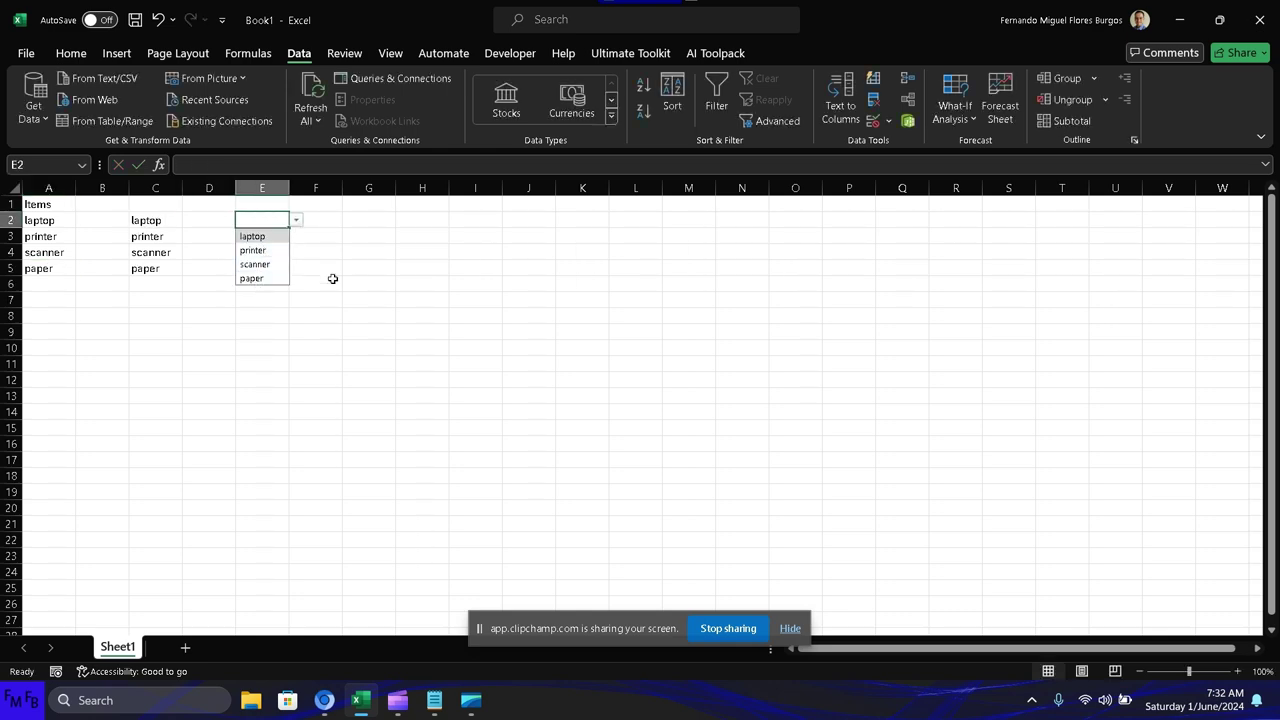